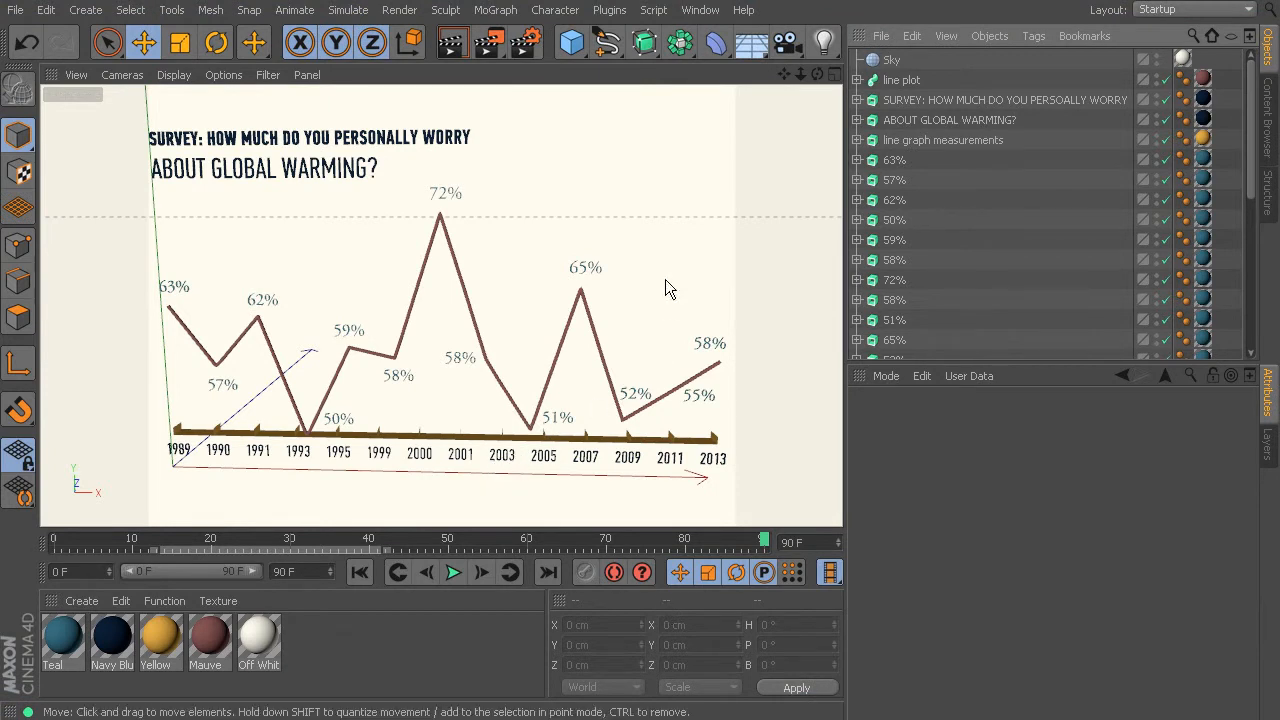
Step: Add a camera to the scene and set its heading and pitch rotation to 0°
{"action": "left_click", "coordinate": [786, 42]}
{"action": "left_click", "coordinate": [923, 70]}
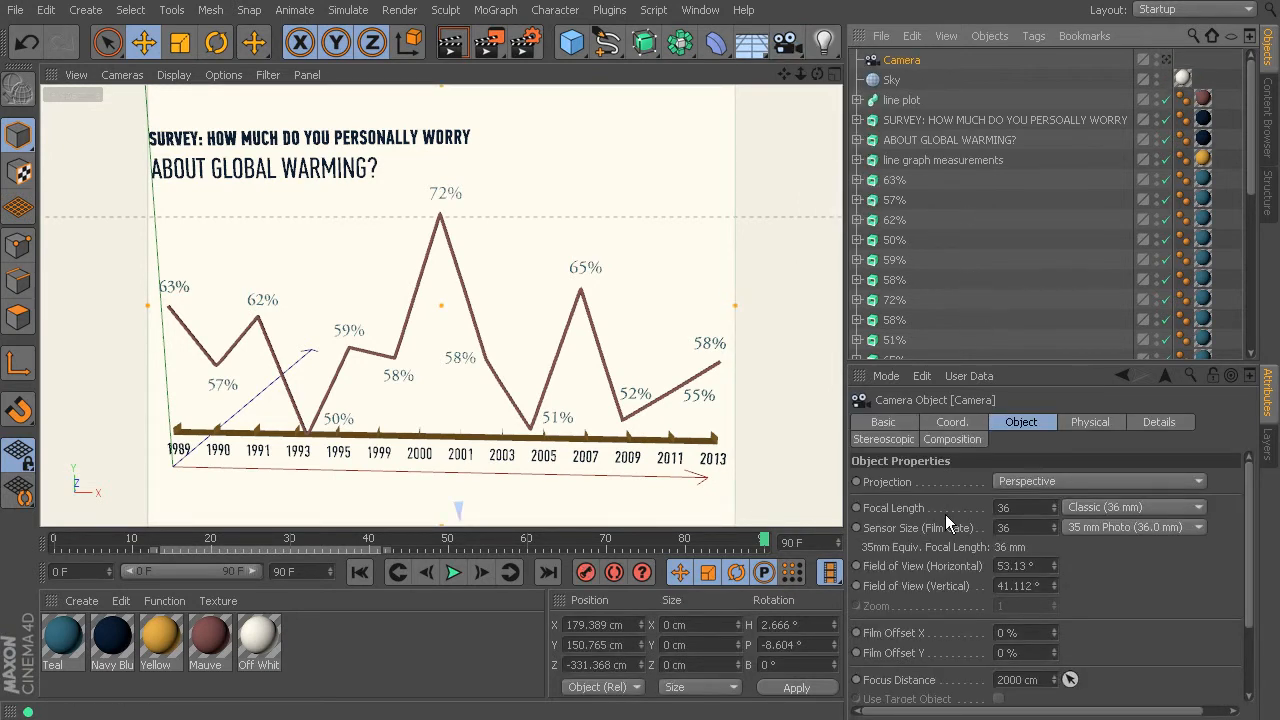
{"action": "left_click", "coordinate": [972, 422]}
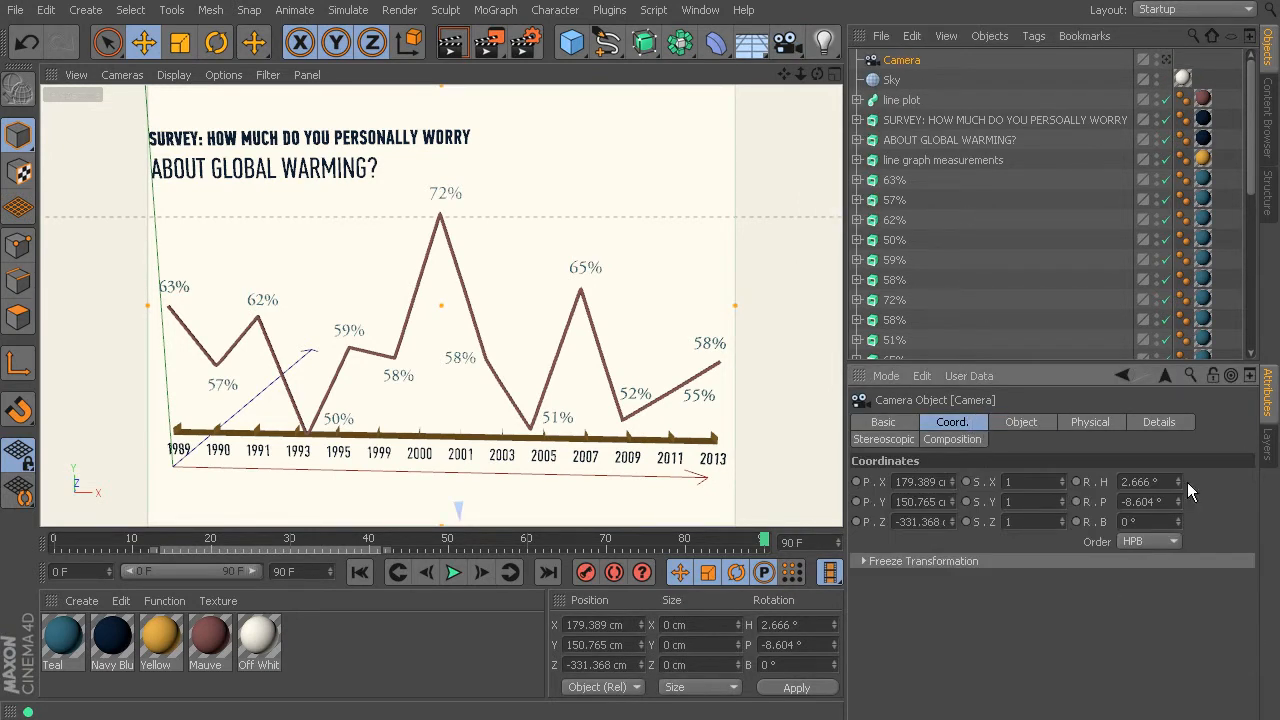
{"action": "left_click_drag", "start_coordinate": [1163, 482], "coordinate": [1015, 481]}
{"action": "type", "text": "0"}
{"action": "key", "text": "Tab"}
{"action": "type", "text": "0"}
{"action": "key", "text": "Return"}
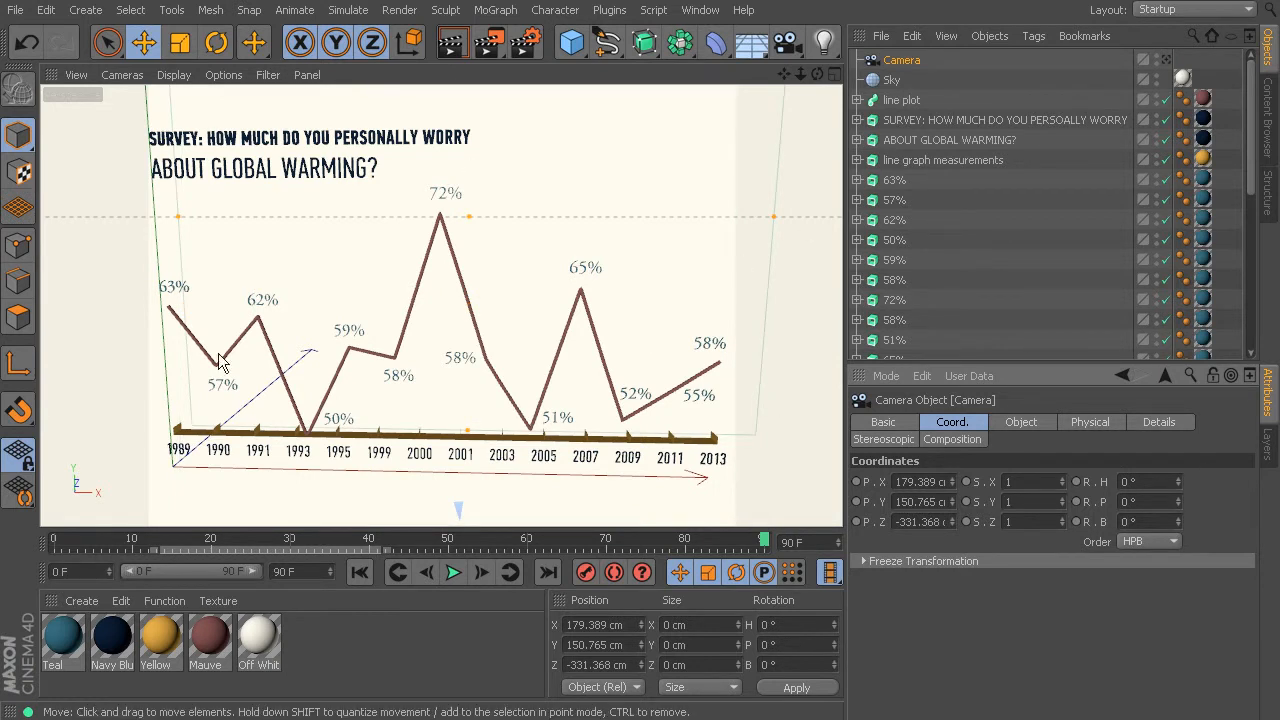
Step: Look through the new camera and shift it to about X 164.8 cm, Y 99.6 cm so the whole graph is framed
{"action": "left_click", "coordinate": [1167, 59]}
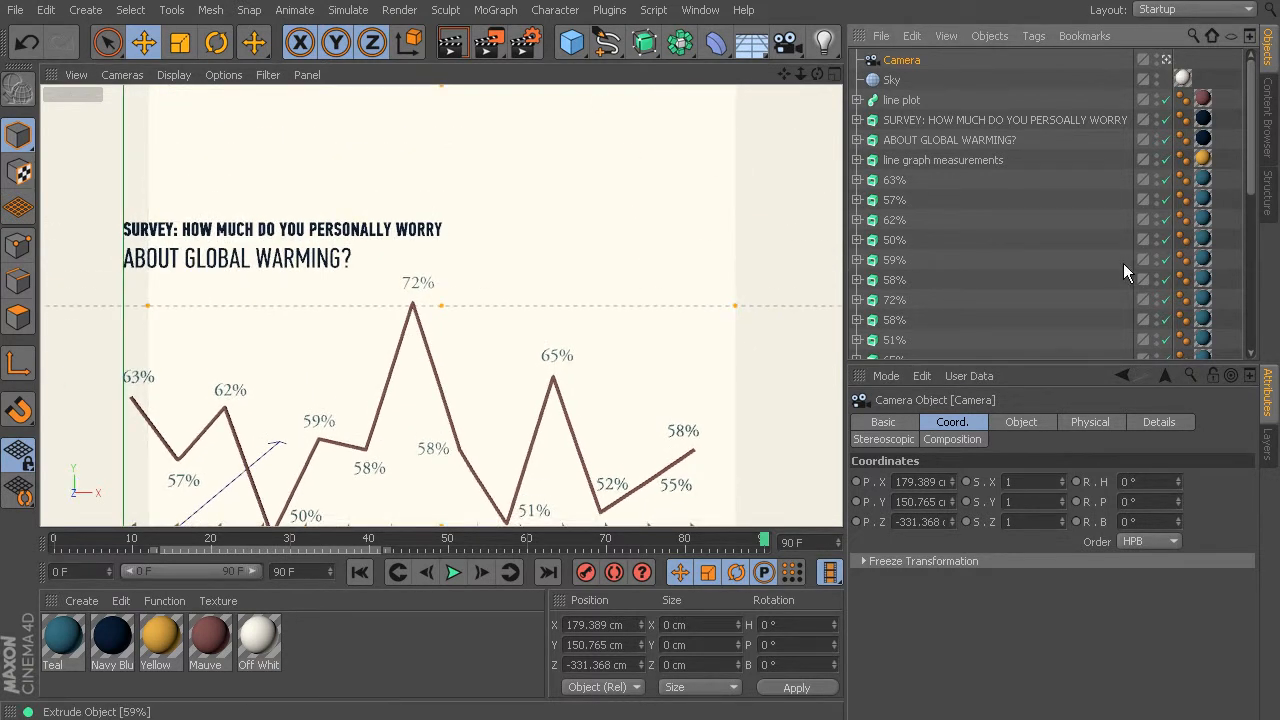
{"action": "middle_click_drag", "start_coordinate": [446, 363], "coordinate": [472, 272]}
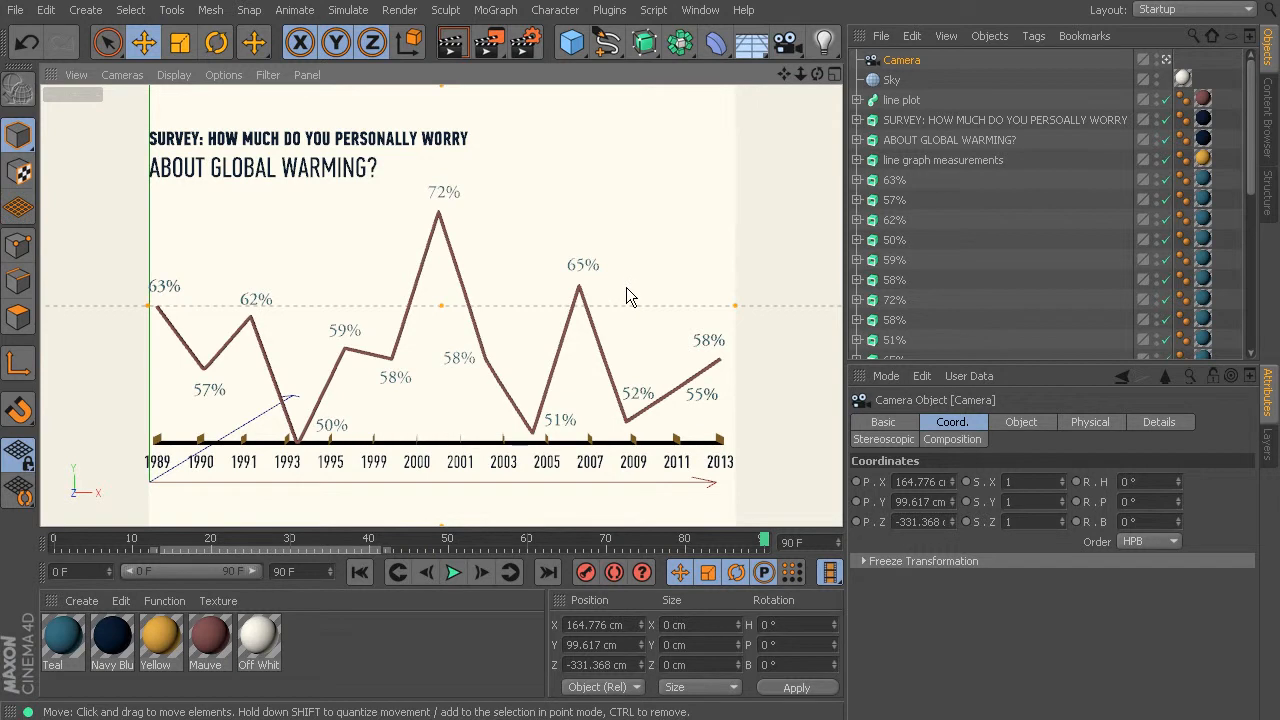
Step: Add a null named "camera rig" and make the camera its child
{"action": "left_click", "coordinate": [575, 42]}
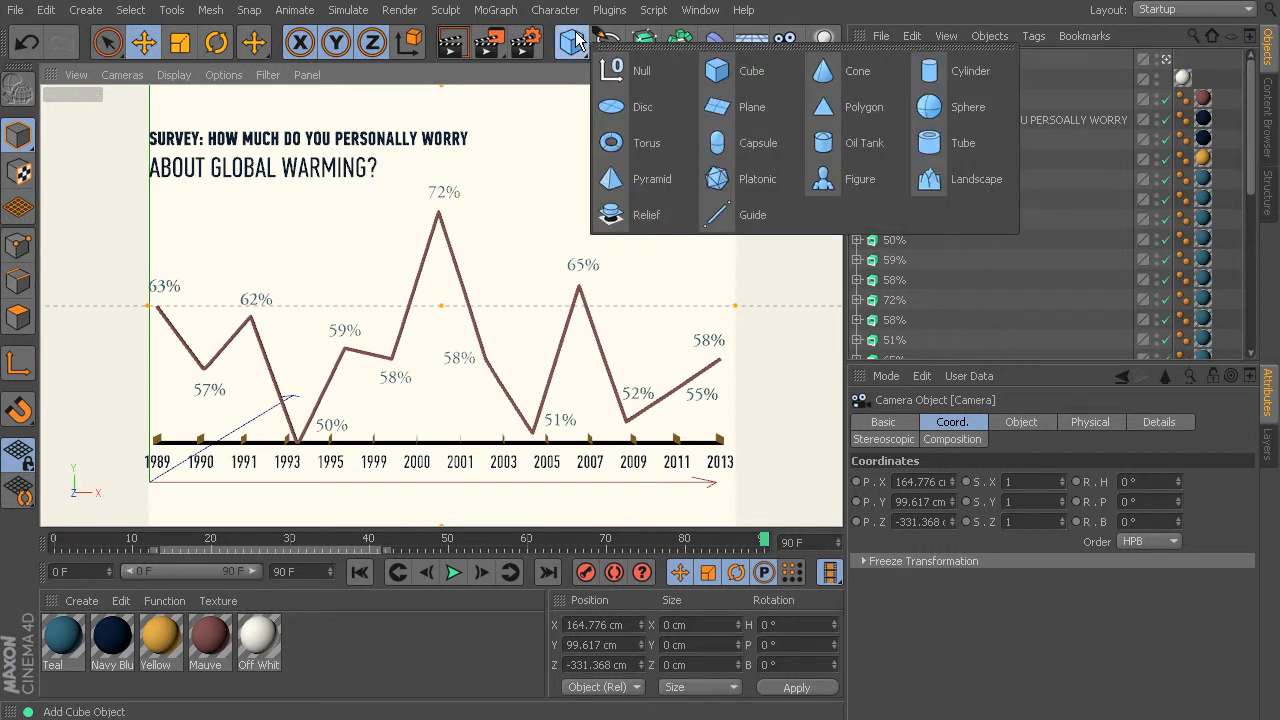
{"action": "left_click", "coordinate": [630, 70]}
{"action": "double_click", "coordinate": [893, 62]}
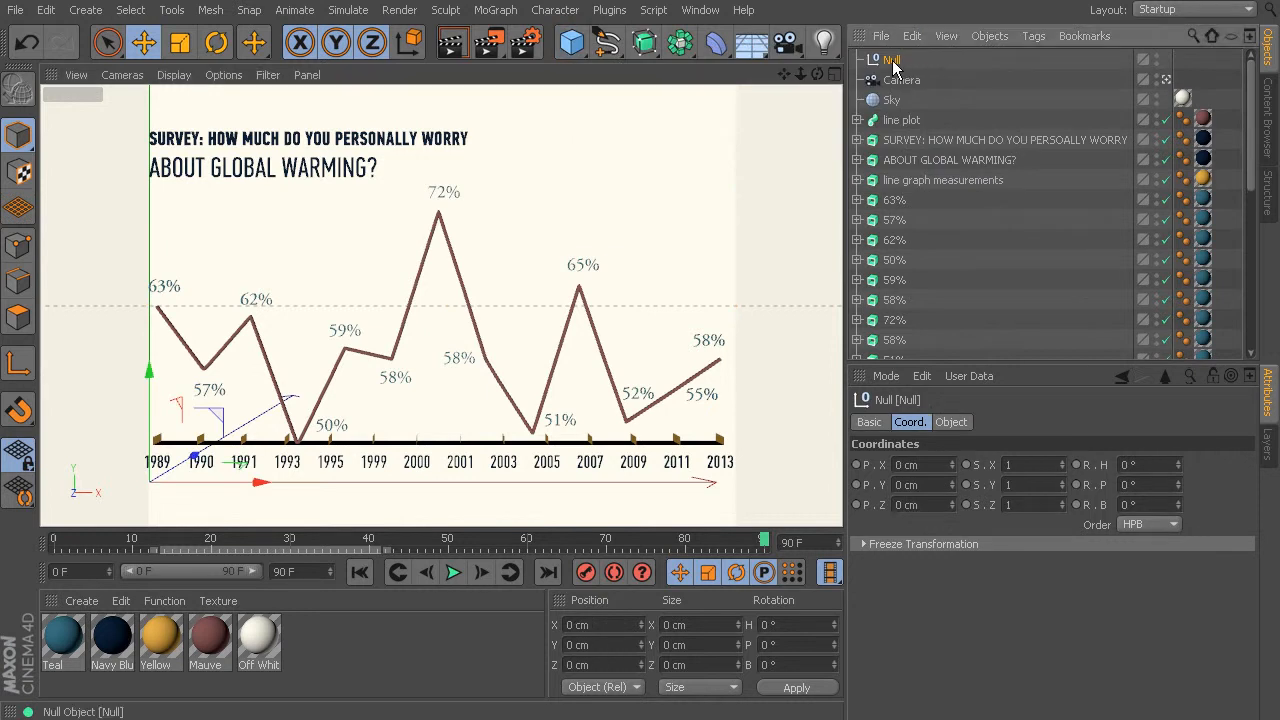
{"action": "type", "text": "camera rig"}
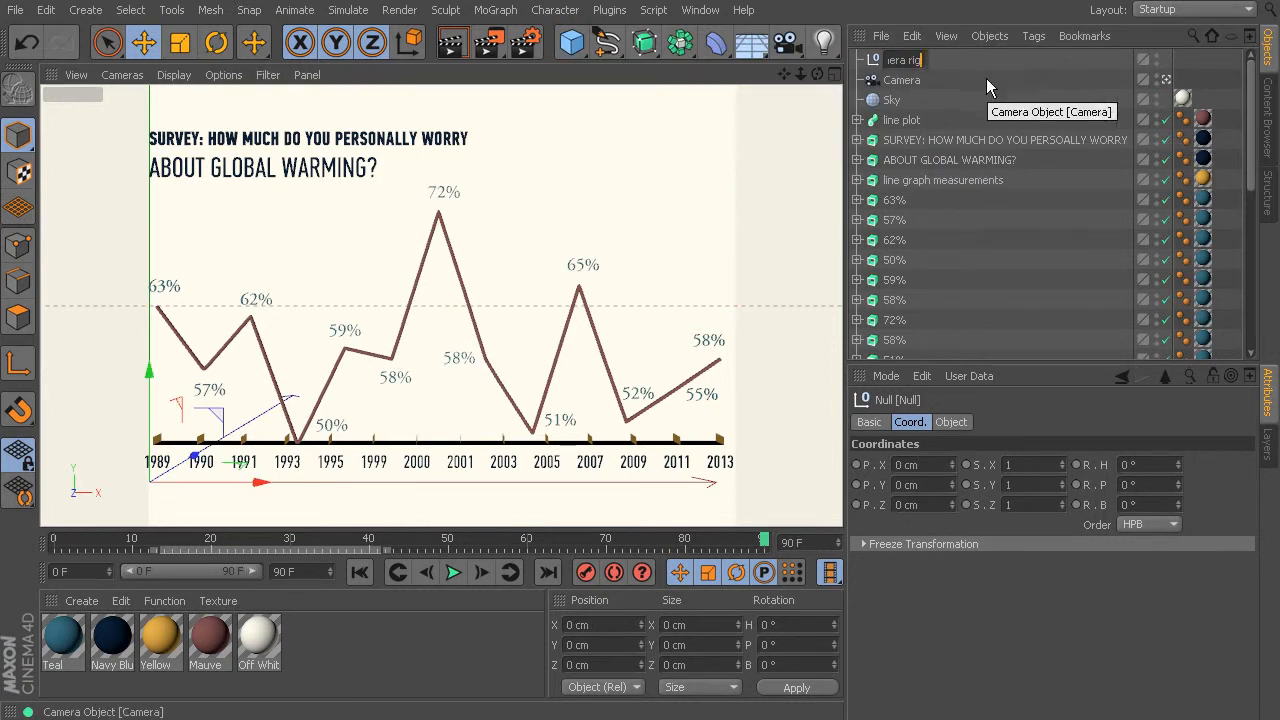
{"action": "mouse_move", "coordinate": [916, 82]}
{"action": "left_mouse_down"}
{"action": "mouse_move", "coordinate": [900, 88]}
{"action": "mouse_move", "coordinate": [910, 62]}
{"action": "left_mouse_up"}
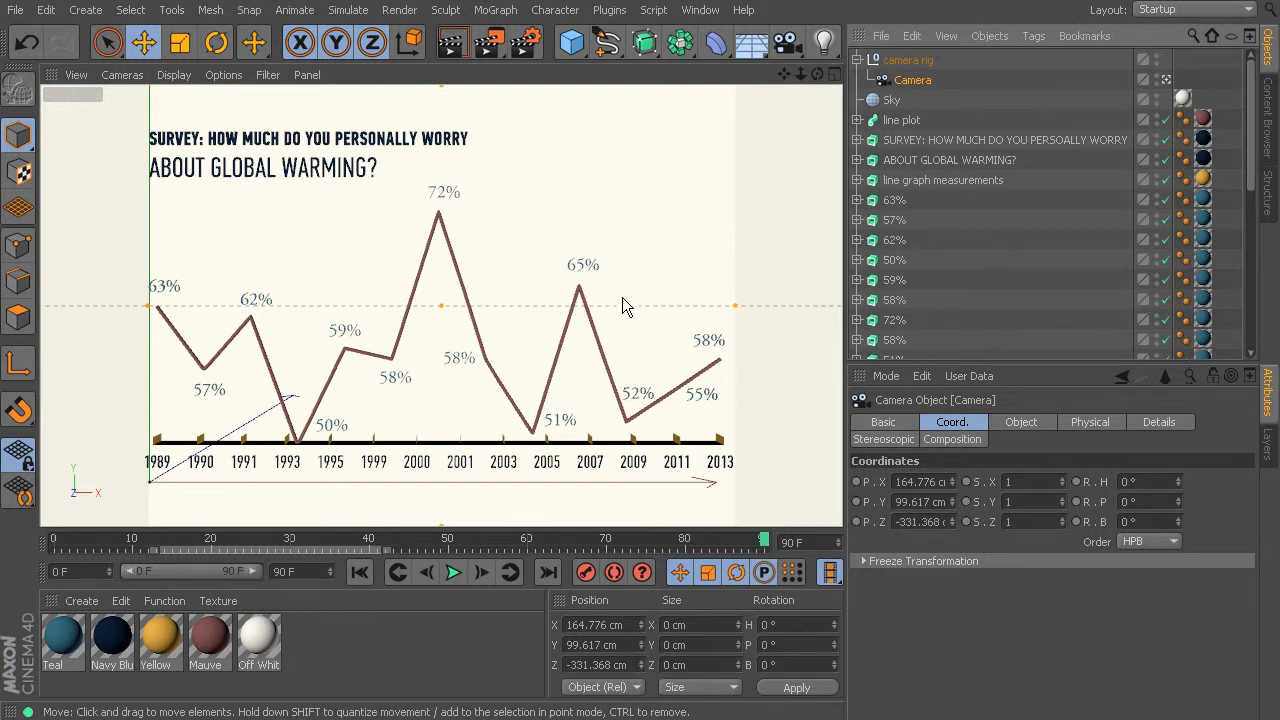
Step: Try rotating the camera rig's heading and pitch, undoing each change
{"action": "left_click", "coordinate": [911, 62]}
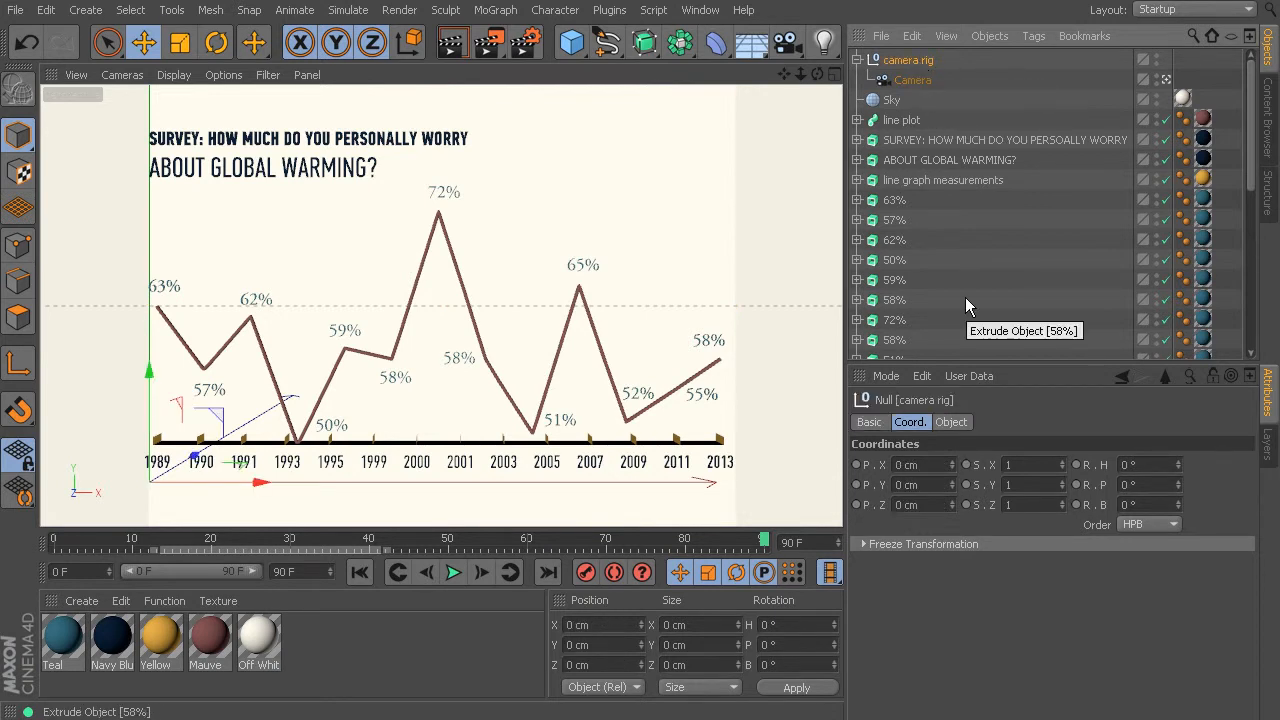
{"action": "left_click_drag", "start_coordinate": [1181, 466], "coordinate": [1181, 510]}
{"action": "key", "text": "ctrl+z"}
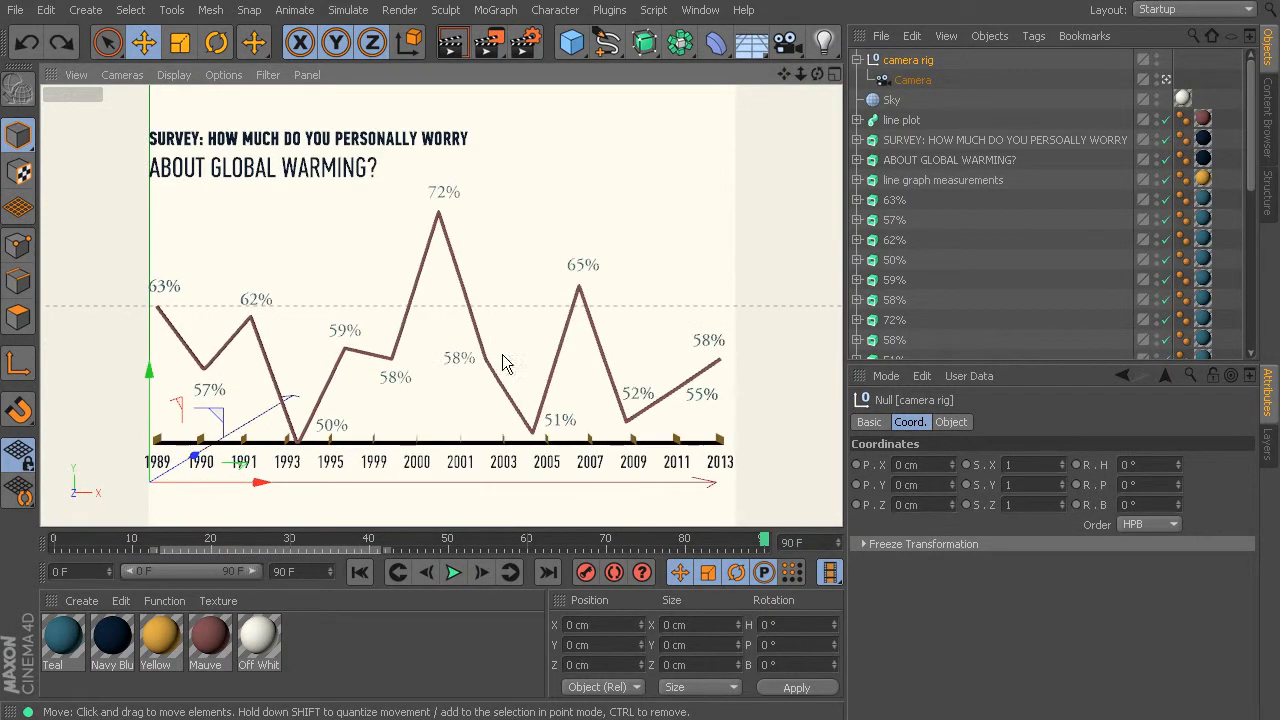
{"action": "mouse_move", "coordinate": [1179, 484]}
{"action": "left_mouse_down"}
{"action": "mouse_move", "coordinate": [1179, 522]}
{"action": "mouse_move", "coordinate": [1179, 494]}
{"action": "left_mouse_up"}
{"action": "key", "text": "ctrl+z"}
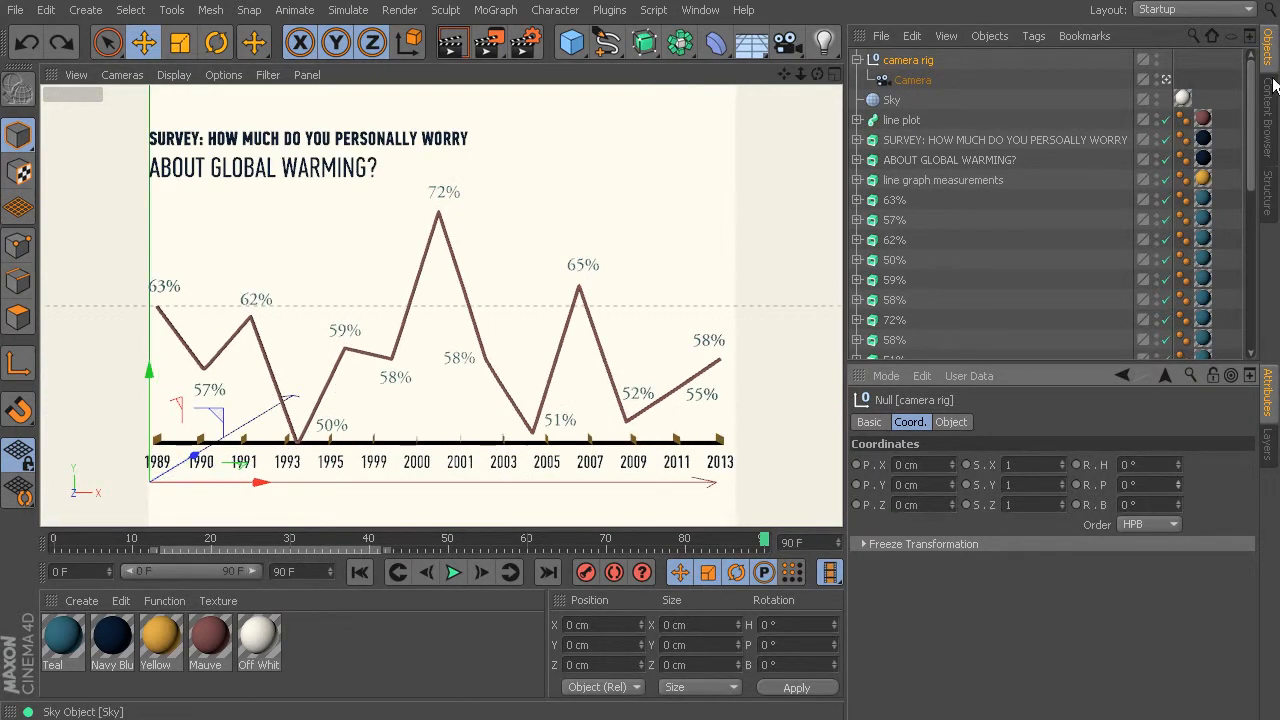
Step: Leave the camera view and test the camera rig's pitch rotation while viewing the rig and graph from outside
{"action": "left_click", "coordinate": [1165, 79]}
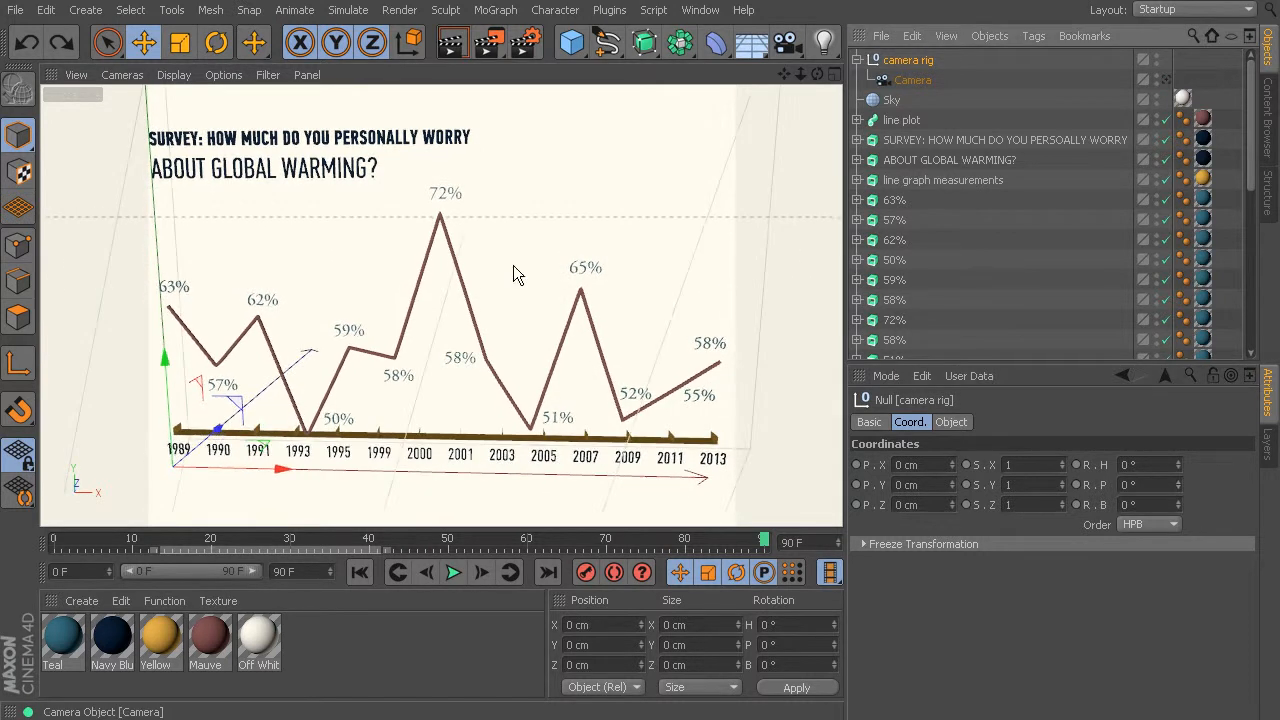
{"action": "left_click_drag", "start_coordinate": [528, 305], "coordinate": [416, 310], "text": "alt"}
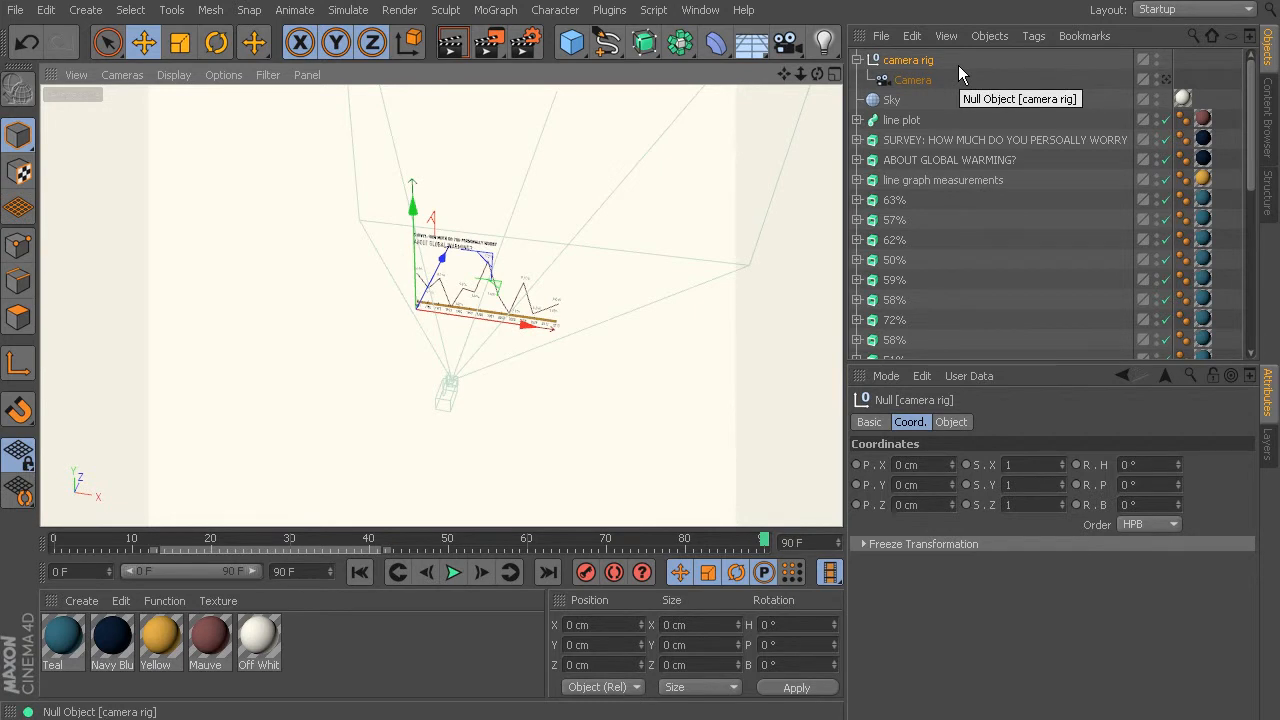
{"action": "mouse_move", "coordinate": [1178, 484]}
{"action": "left_mouse_down"}
{"action": "mouse_move", "coordinate": [1178, 456]}
{"action": "mouse_move", "coordinate": [1178, 481]}
{"action": "left_mouse_up"}
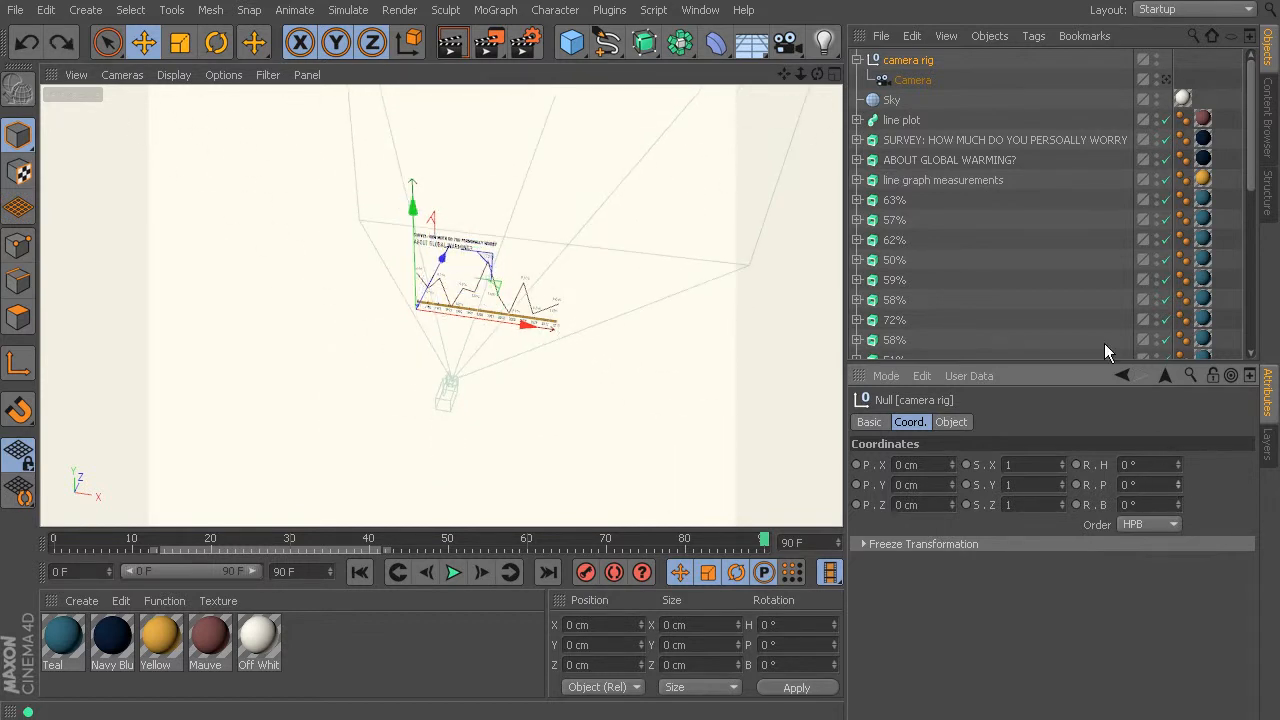
Step: Move only the camera rig's axis along X to about 148.25 cm, near the middle of the graph
{"action": "left_click", "coordinate": [908, 62]}
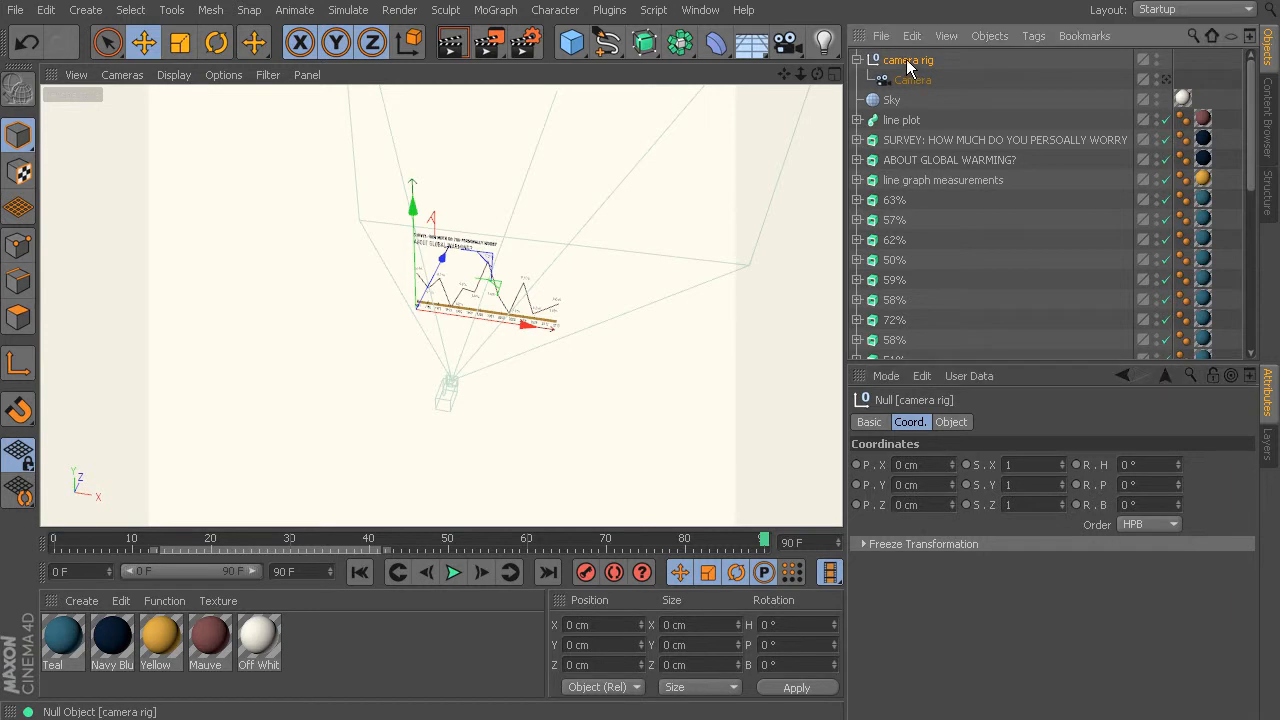
{"action": "left_click", "coordinate": [18, 366]}
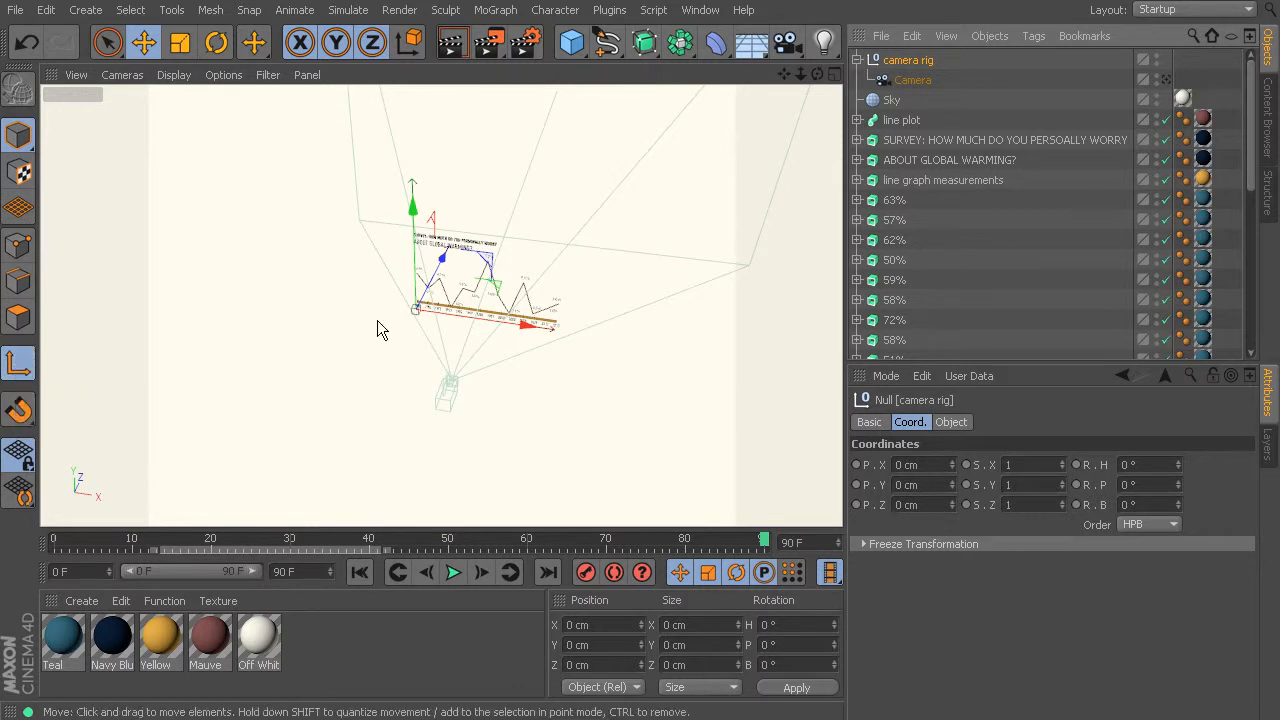
{"action": "left_click_drag", "start_coordinate": [485, 320], "coordinate": [550, 335]}
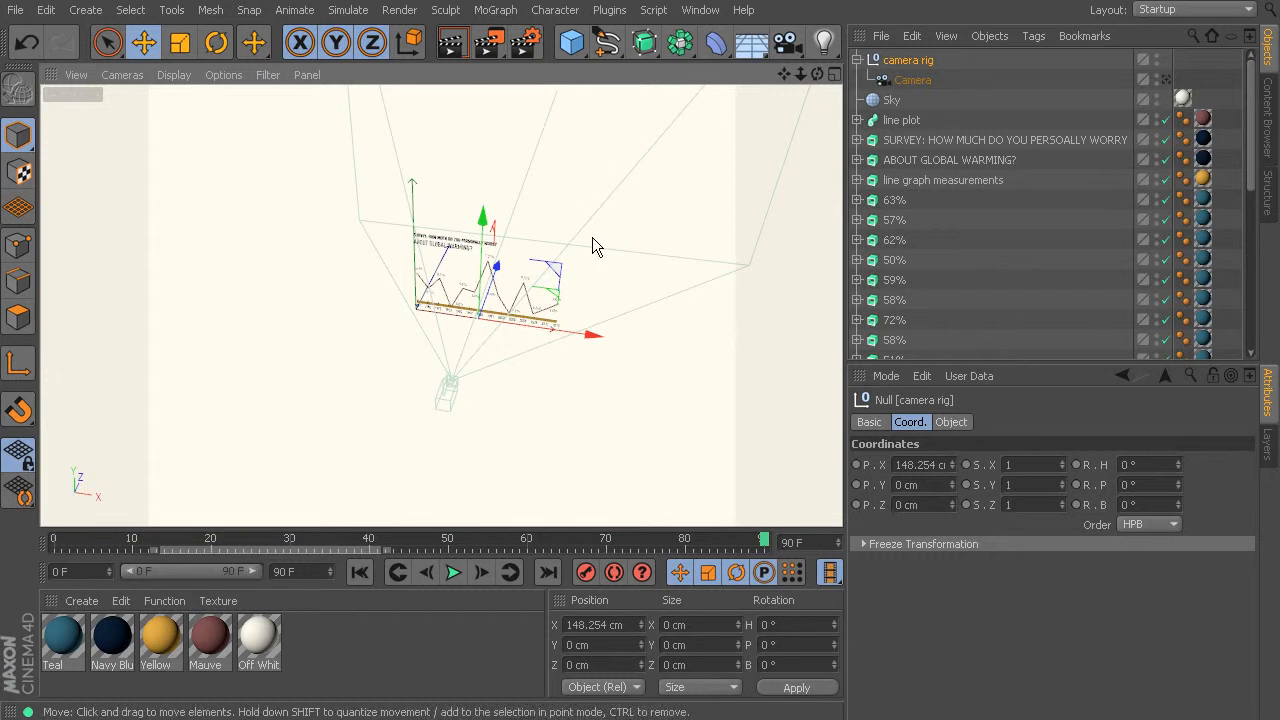
Step: Rotate the camera rig's heading to -70° and look through the camera
{"action": "left_click_drag", "start_coordinate": [1178, 486], "coordinate": [1140, 516]}
{"action": "key", "text": "ctrl+z"}
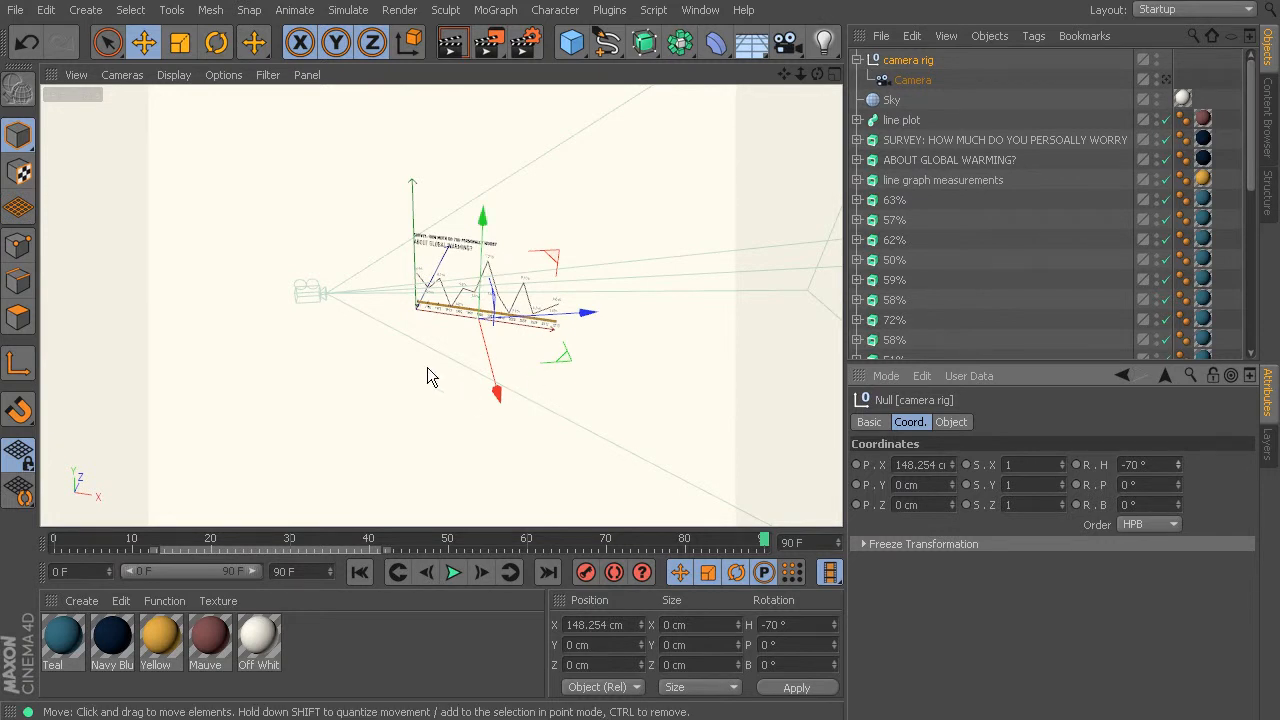
{"action": "left_click", "coordinate": [1163, 79]}
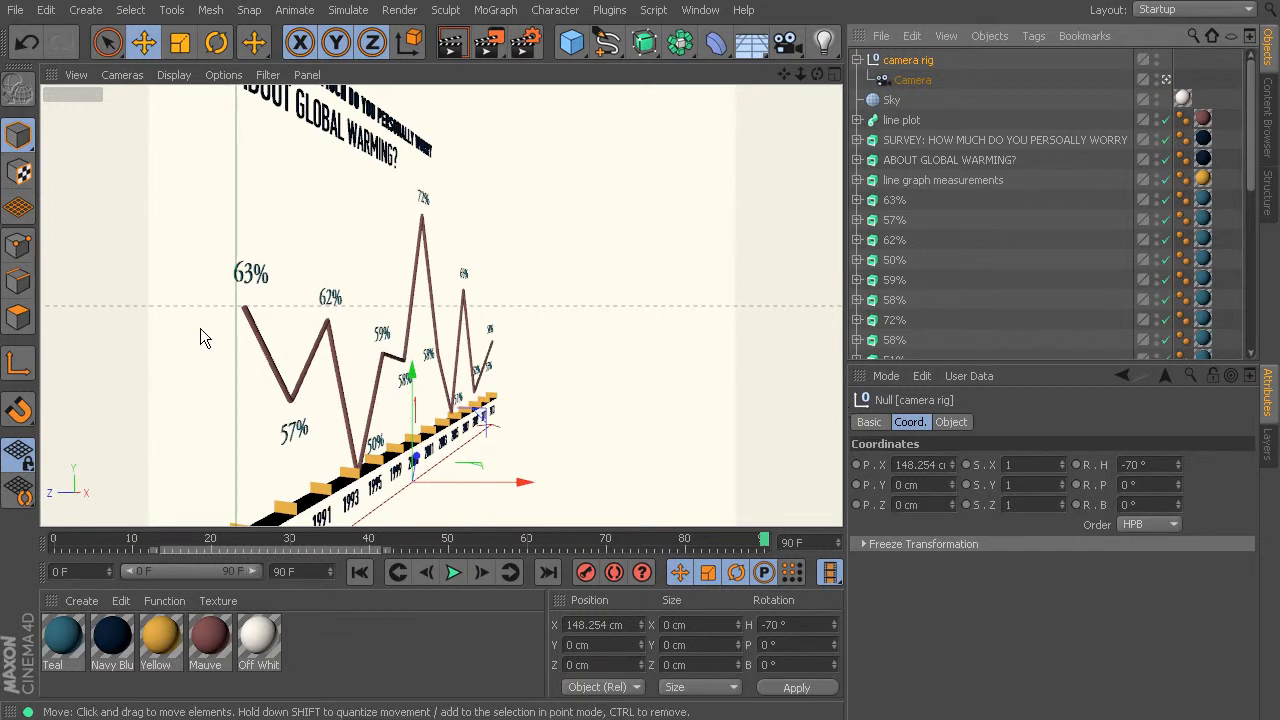
Step: Move the camera close to the start of the line plot, at about X -33.8, Y 84.7, Z -170.2 cm
{"action": "scroll", "coordinate": [201, 326], "scroll_direction": "up", "scroll_amount": 5}
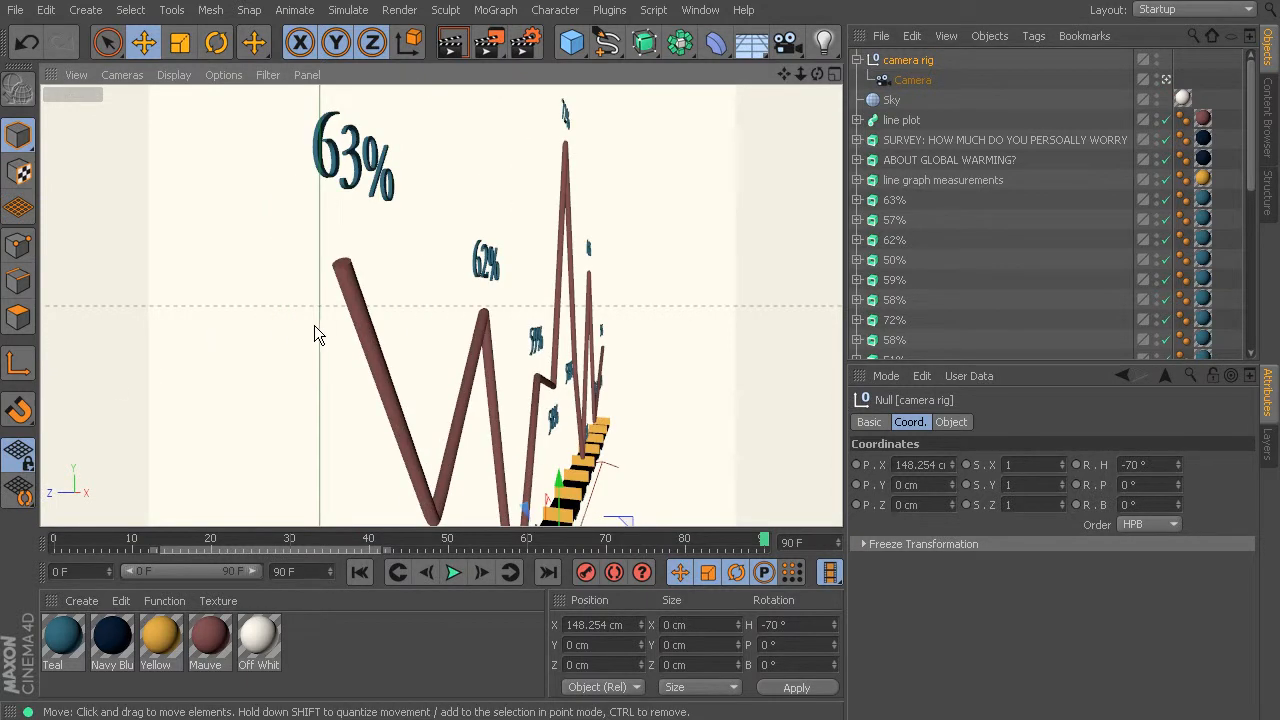
{"action": "scroll", "coordinate": [314, 326], "scroll_direction": "up", "scroll_amount": 3}
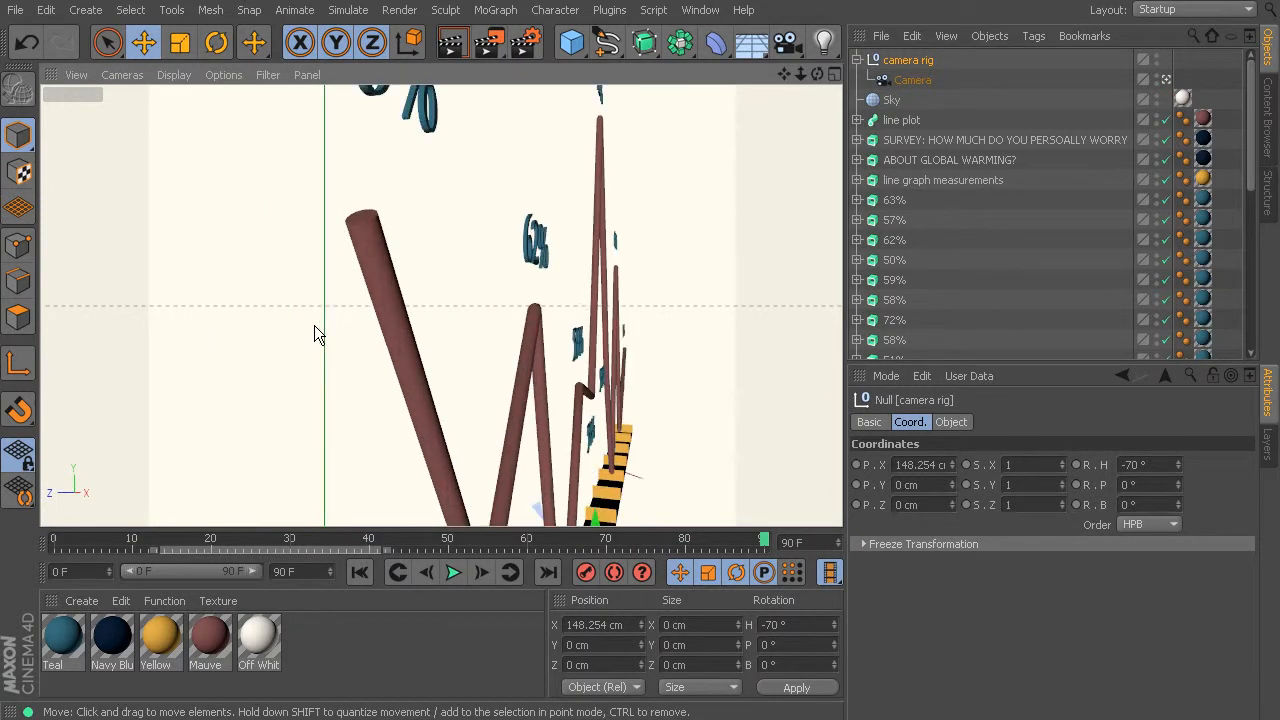
{"action": "mouse_move", "coordinate": [497, 416]}
{"action": "middle_mouse_down", "text": "alt"}
{"action": "mouse_move", "coordinate": [447, 357]}
{"action": "mouse_move", "coordinate": [408, 346]}
{"action": "middle_mouse_up", "text": "alt"}
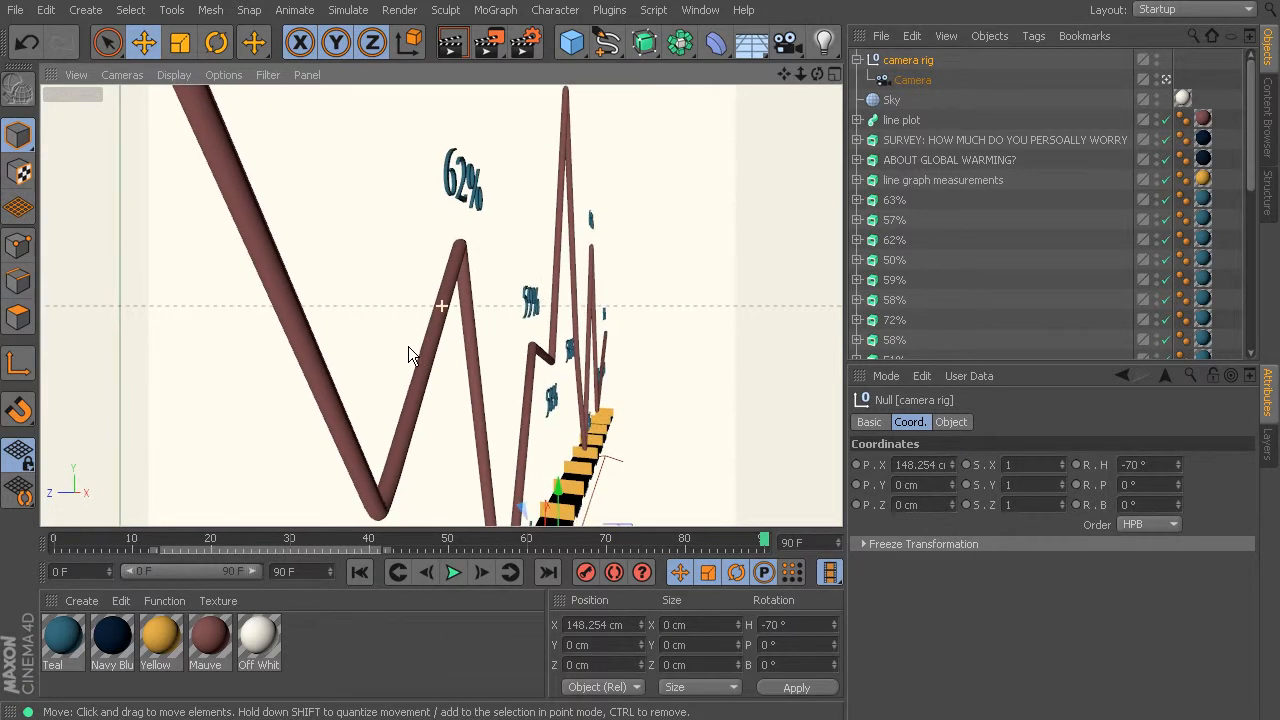
Step: At frame 0, keyframe the camera rig's heading and the camera's X, Y and Z position
{"action": "left_click_drag", "start_coordinate": [150, 540], "coordinate": [49, 537]}
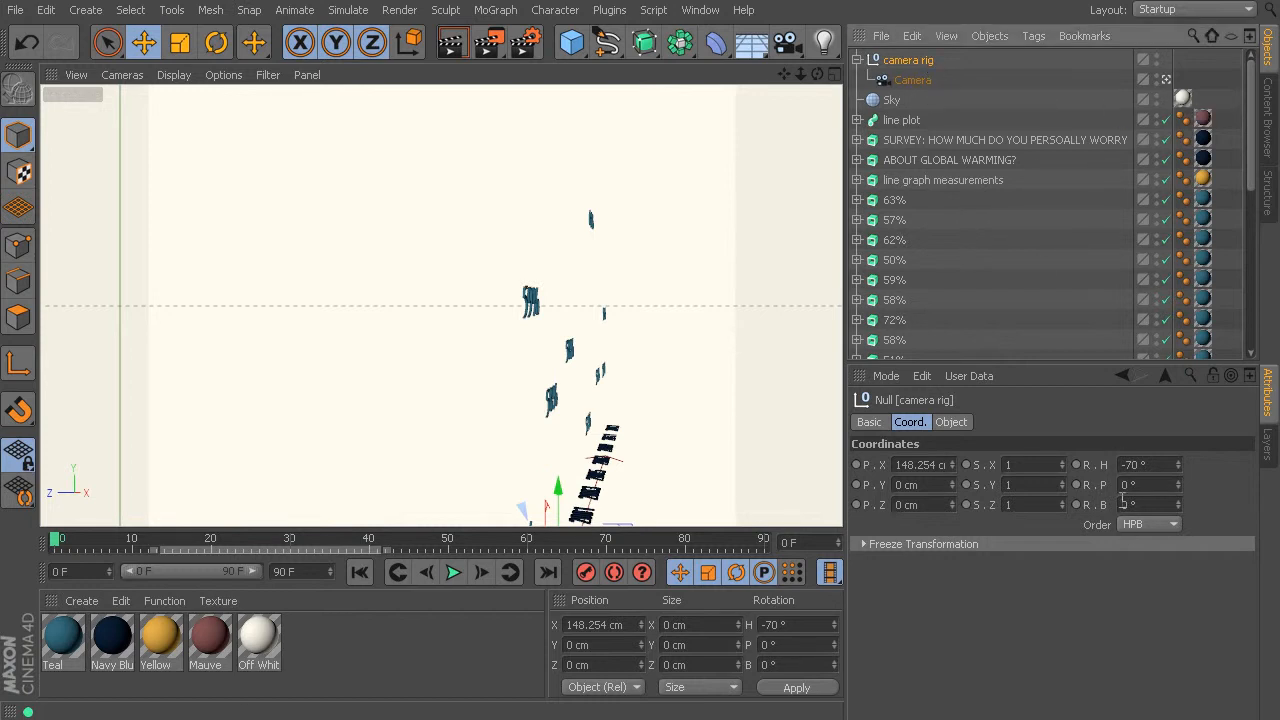
{"action": "left_click", "coordinate": [1076, 465]}
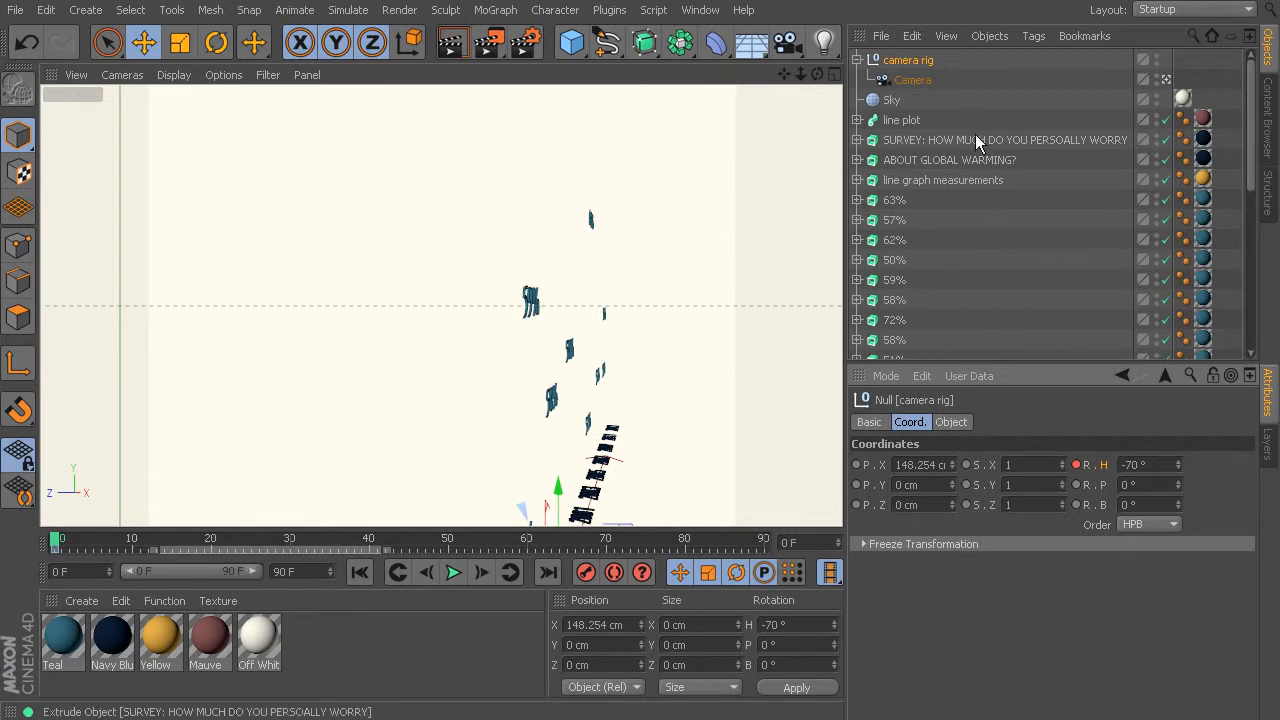
{"action": "left_click", "coordinate": [923, 79]}
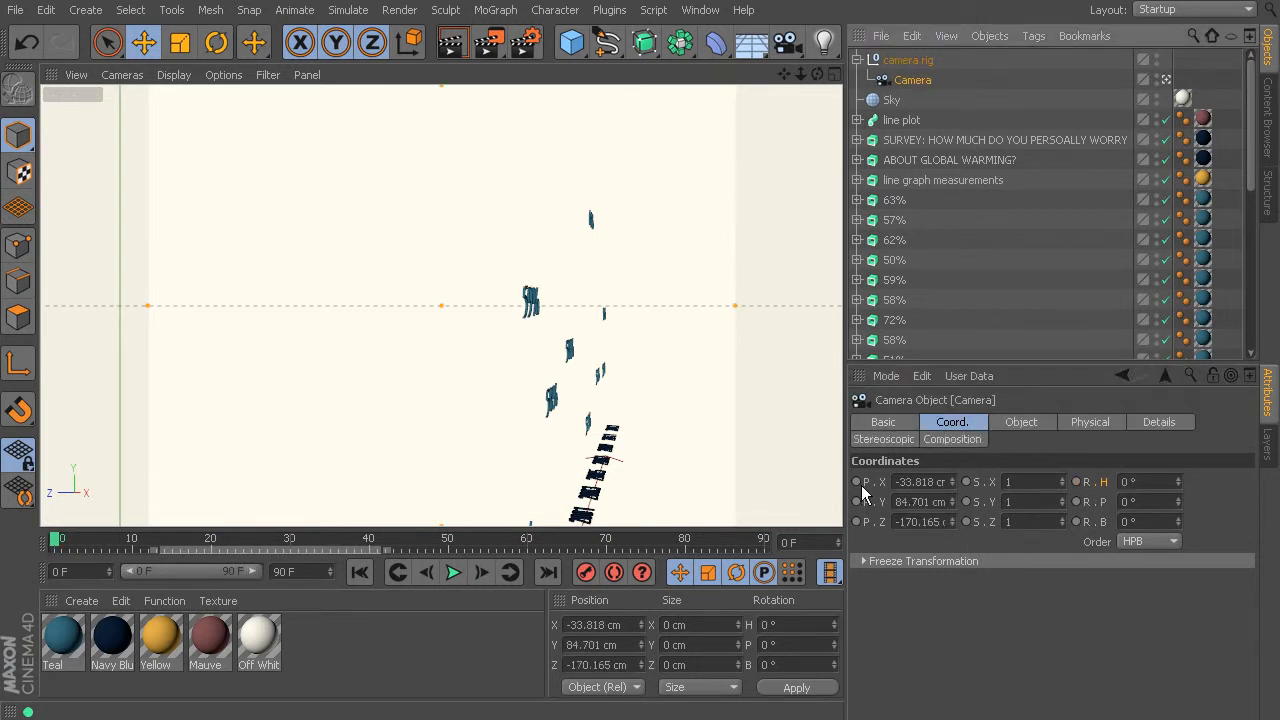
{"action": "left_click", "coordinate": [857, 482], "text": "ctrl"}
{"action": "left_click", "coordinate": [856, 502], "text": "ctrl"}
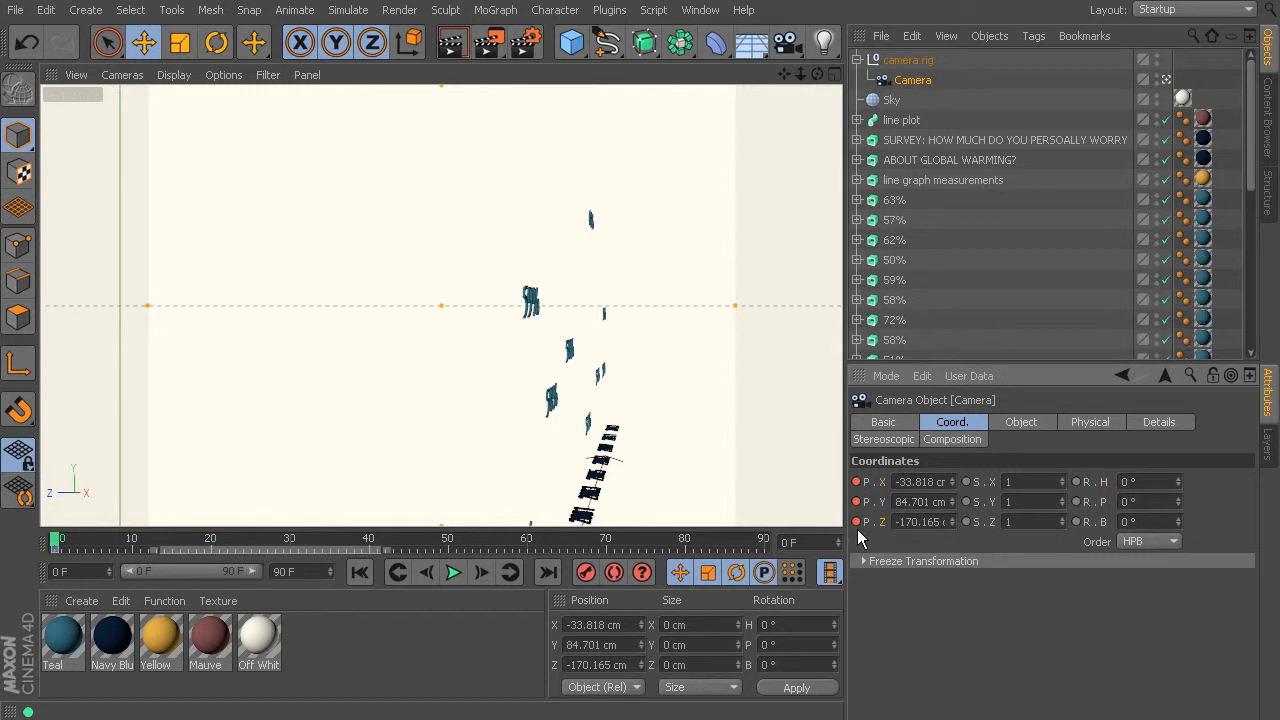
Step: At frame 30, set the camera rig's heading to -46°
{"action": "left_click", "coordinate": [62, 541]}
{"action": "left_click_drag", "start_coordinate": [62, 541], "coordinate": [298, 570]}
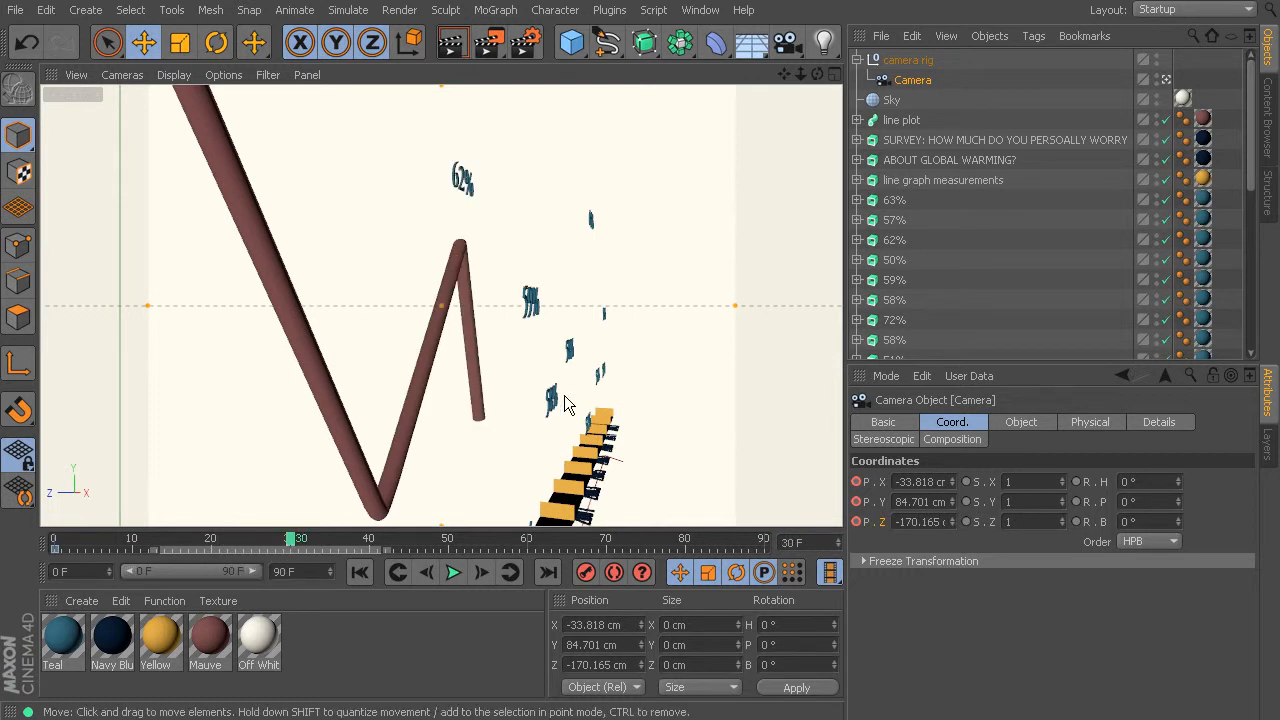
{"action": "left_click", "coordinate": [910, 61]}
{"action": "left_click_drag", "start_coordinate": [1179, 463], "coordinate": [1179, 437]}
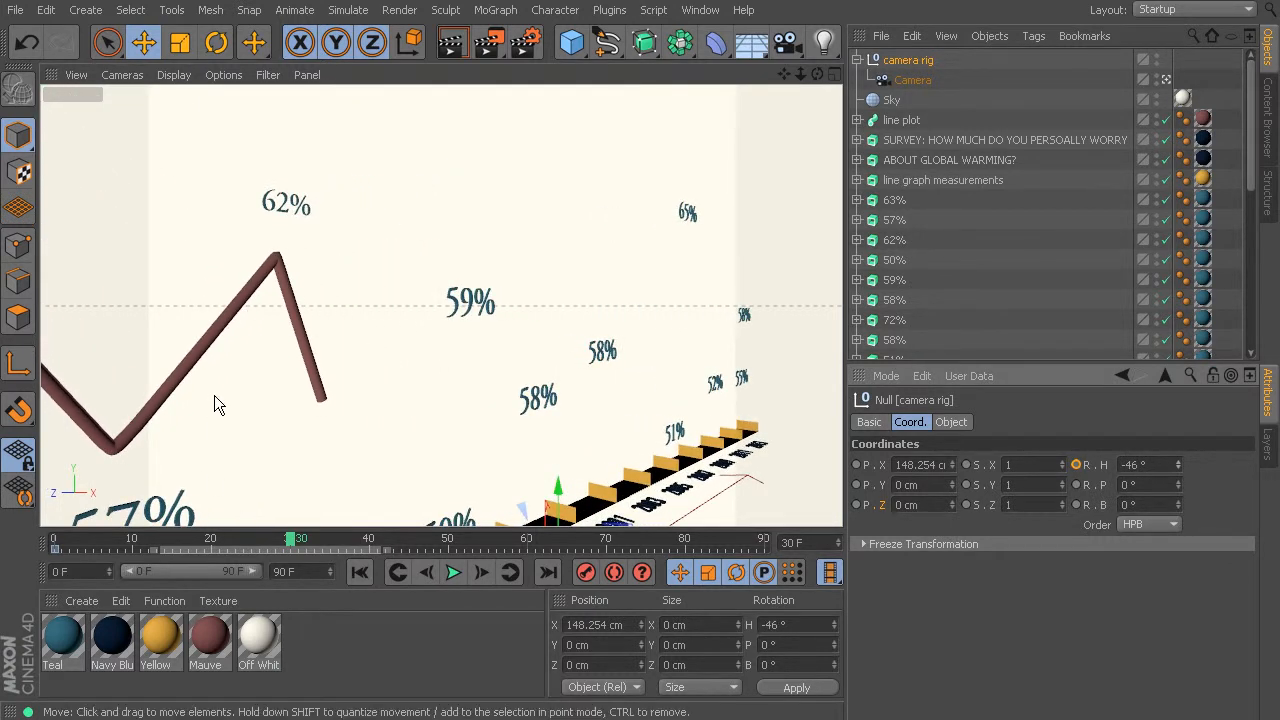
Step: Move the camera closer to the growing line's end and keyframe its X, Y and Z position at frame 30
{"action": "scroll", "coordinate": [214, 395], "scroll_direction": "up", "scroll_amount": 3}
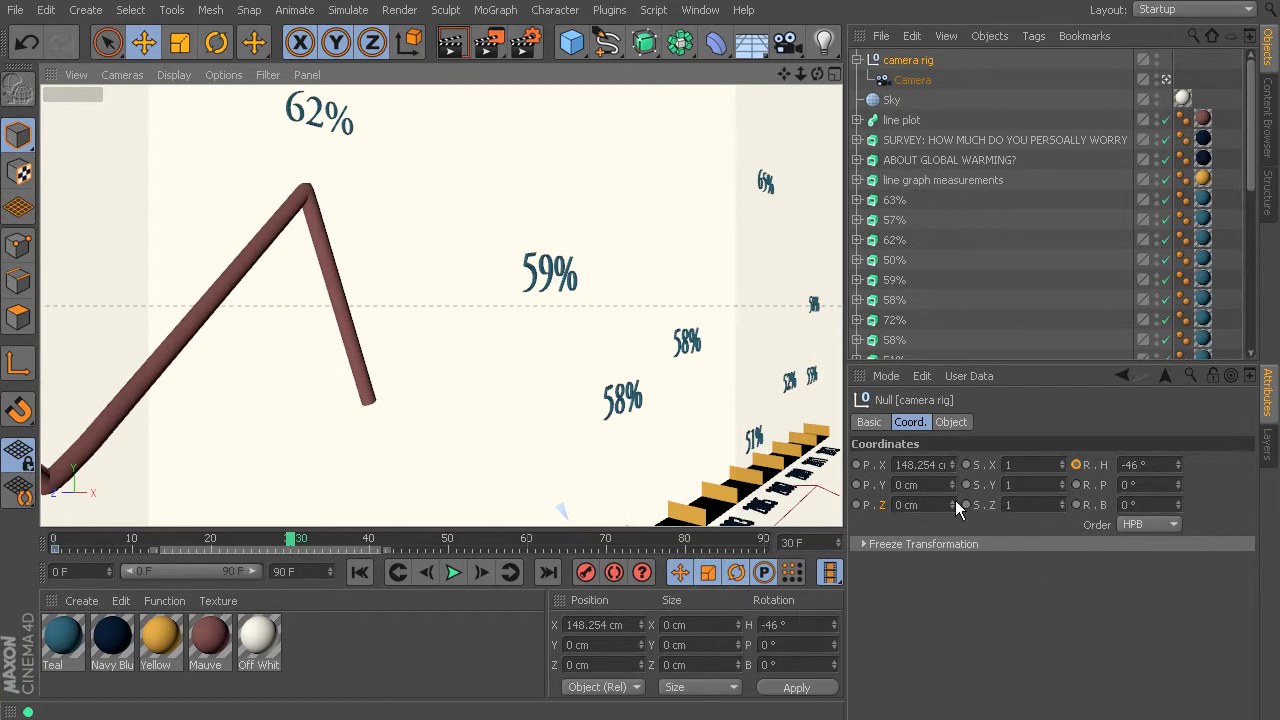
{"action": "left_click", "coordinate": [927, 80]}
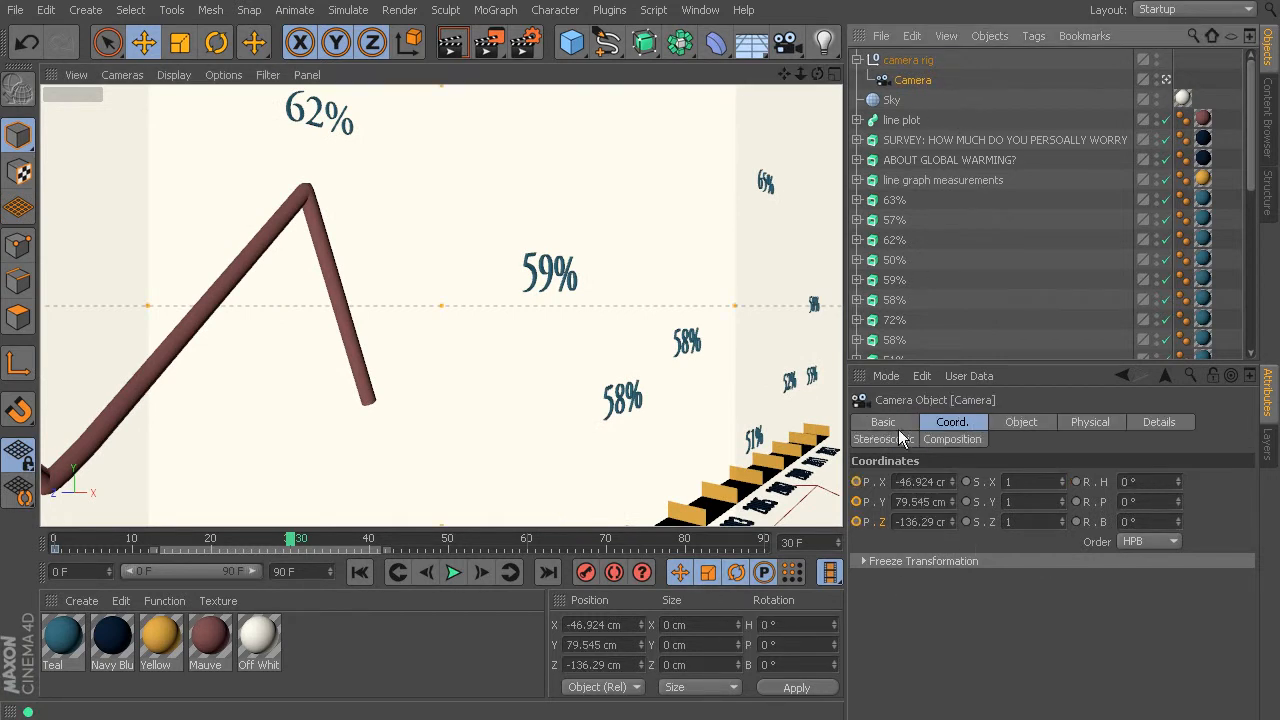
{"action": "left_click", "coordinate": [856, 483]}
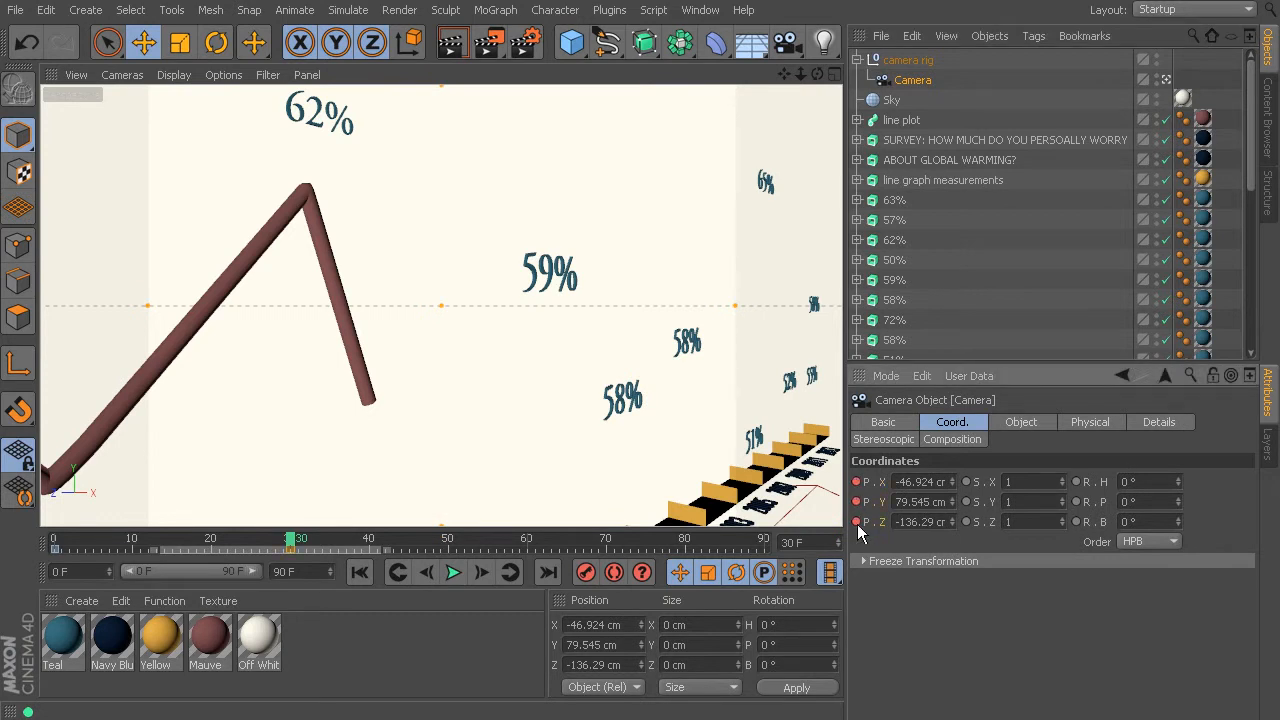
Step: At frame 60, set the camera rig's heading to 0° and keyframe it
{"action": "left_click_drag", "start_coordinate": [295, 543], "coordinate": [418, 570]}
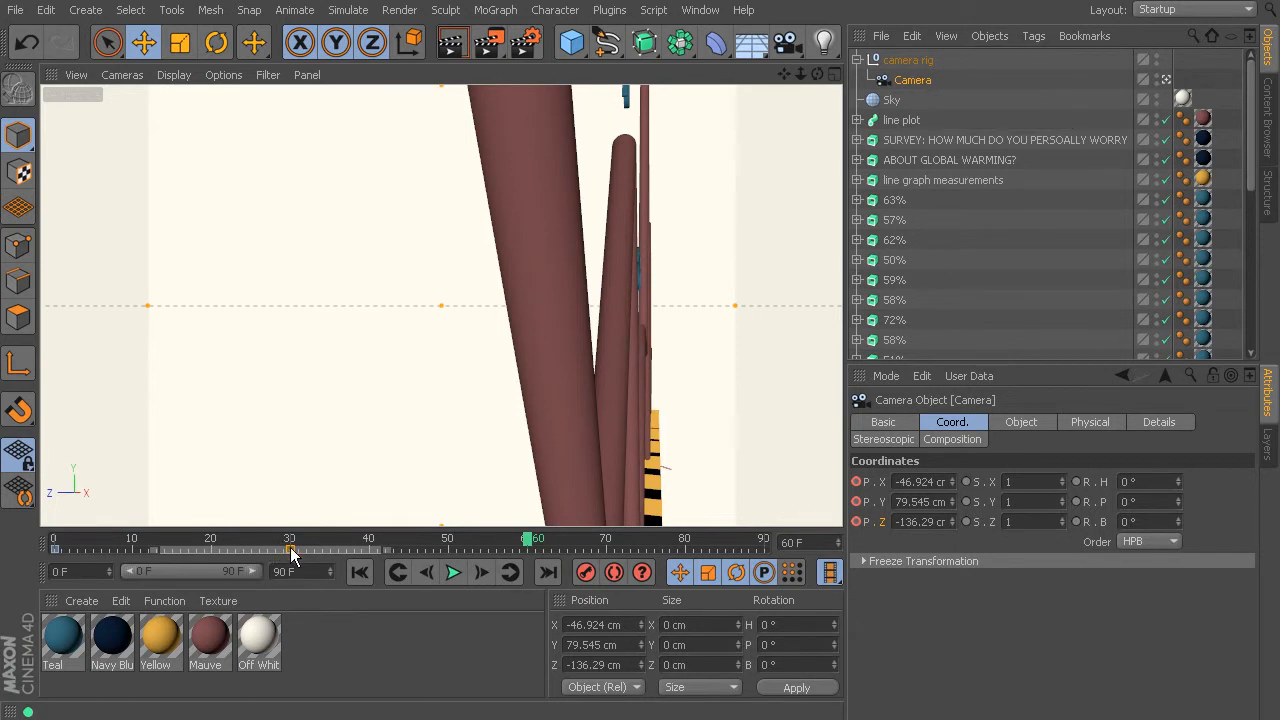
{"action": "left_click", "coordinate": [929, 58]}
{"action": "left_click_drag", "start_coordinate": [1178, 464], "coordinate": [1260, 464]}
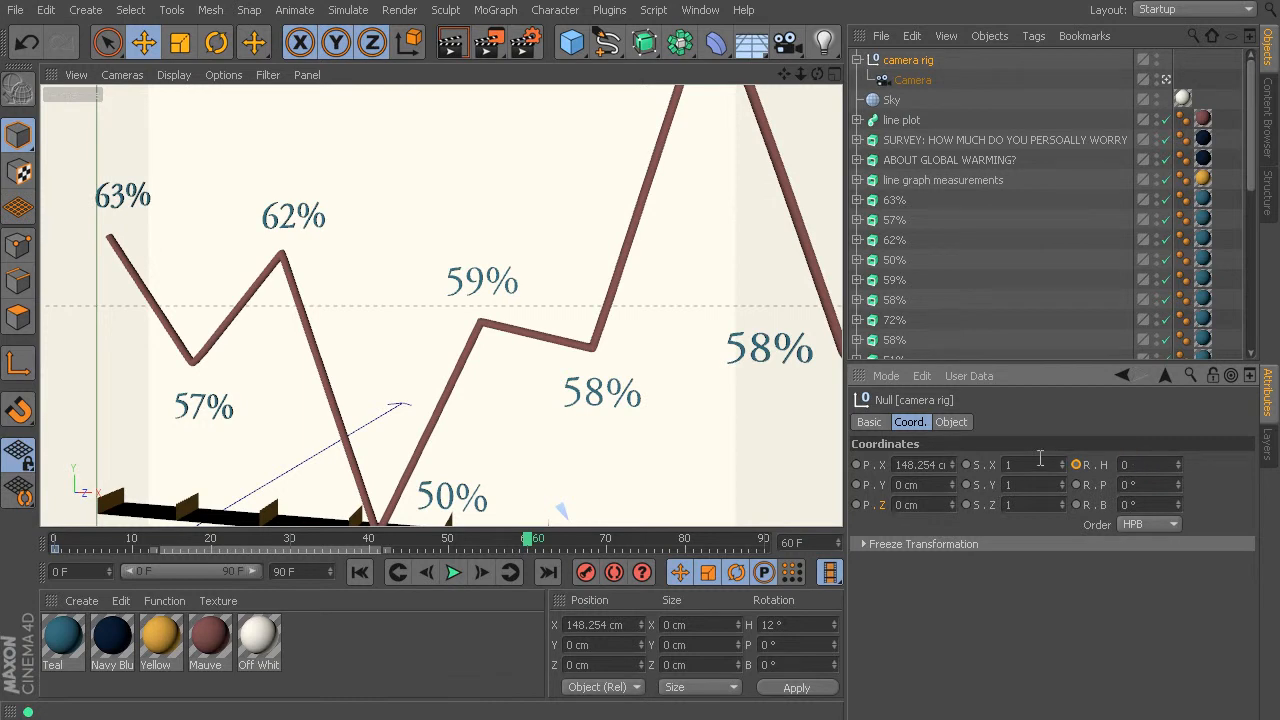
{"action": "key", "text": "Return"}
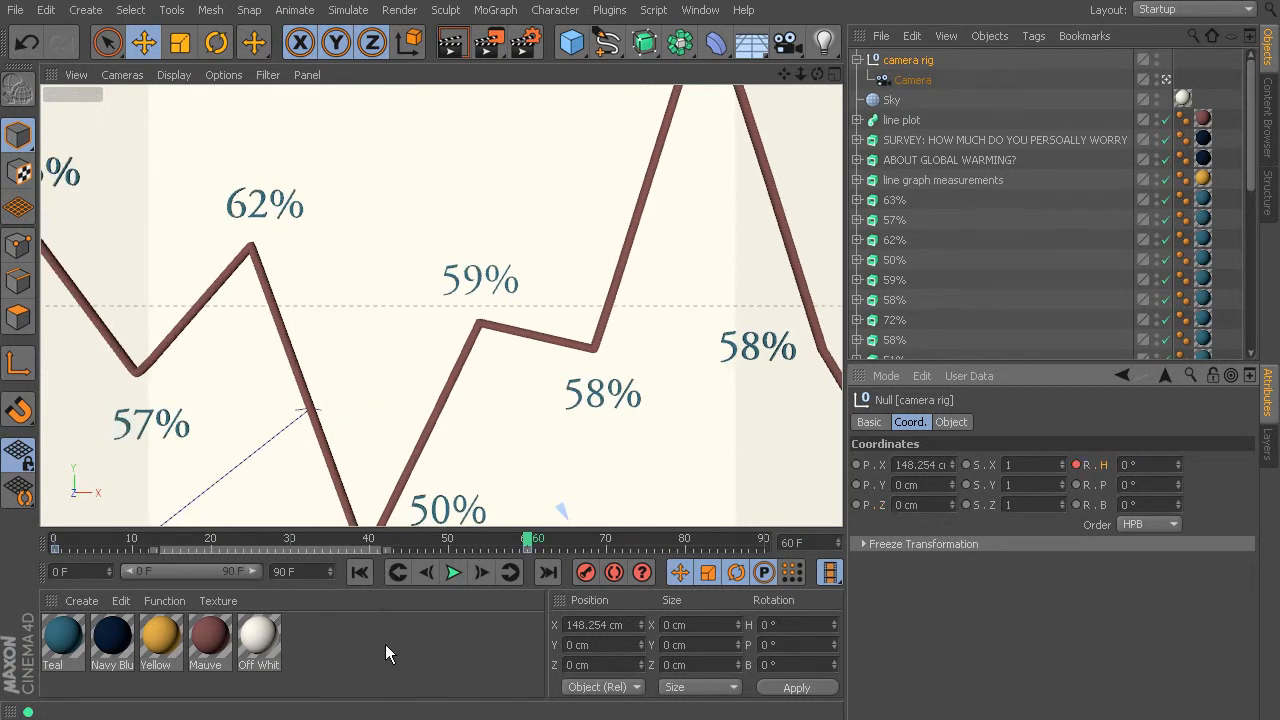
{"action": "scroll", "coordinate": [560, 366], "scroll_direction": "down", "scroll_amount": 4}
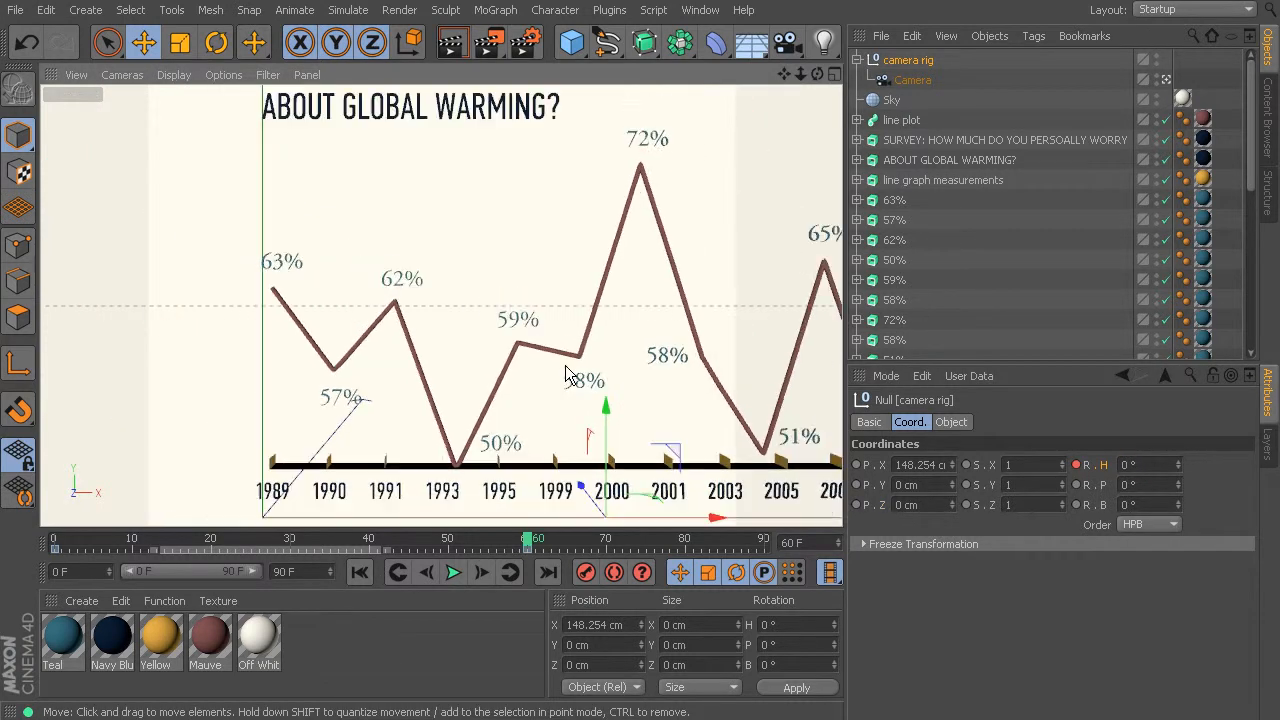
{"action": "scroll", "coordinate": [590, 360], "scroll_direction": "down", "scroll_amount": 2}
{"action": "scroll", "coordinate": [640, 356], "scroll_direction": "down", "scroll_amount": 2}
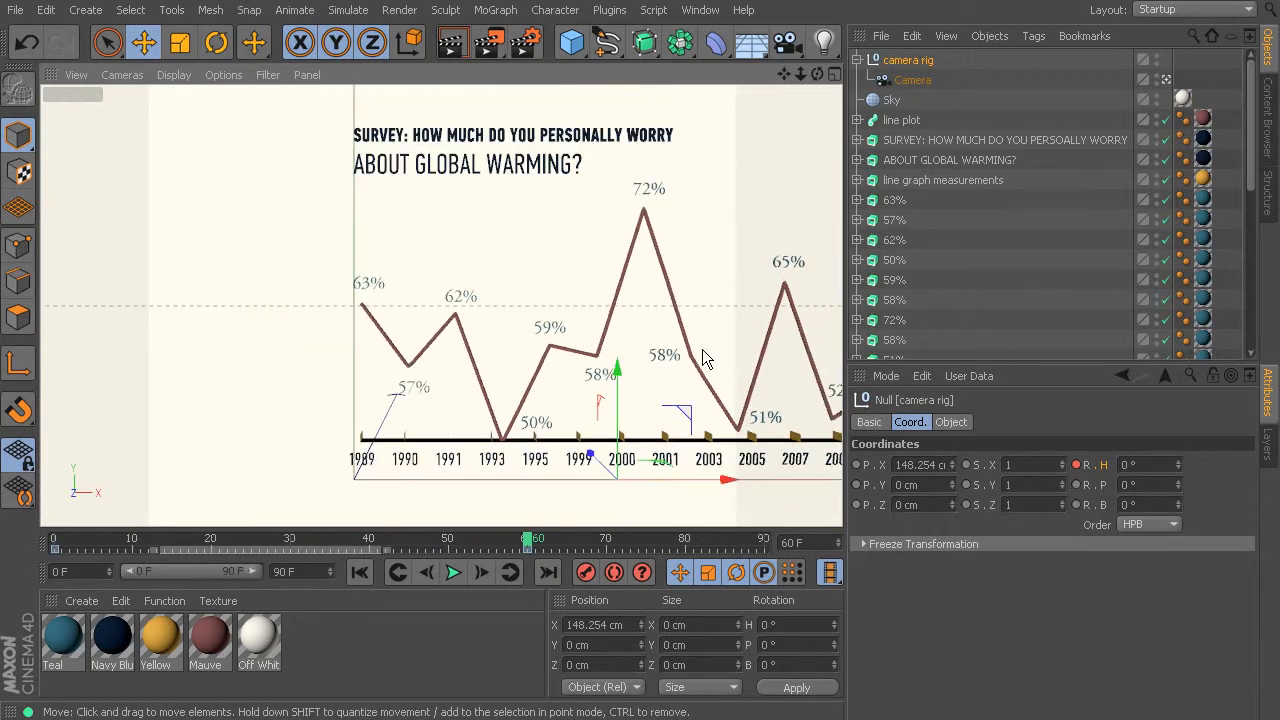
{"action": "middle_click_drag", "start_coordinate": [819, 357], "coordinate": [557, 355], "text": "alt"}
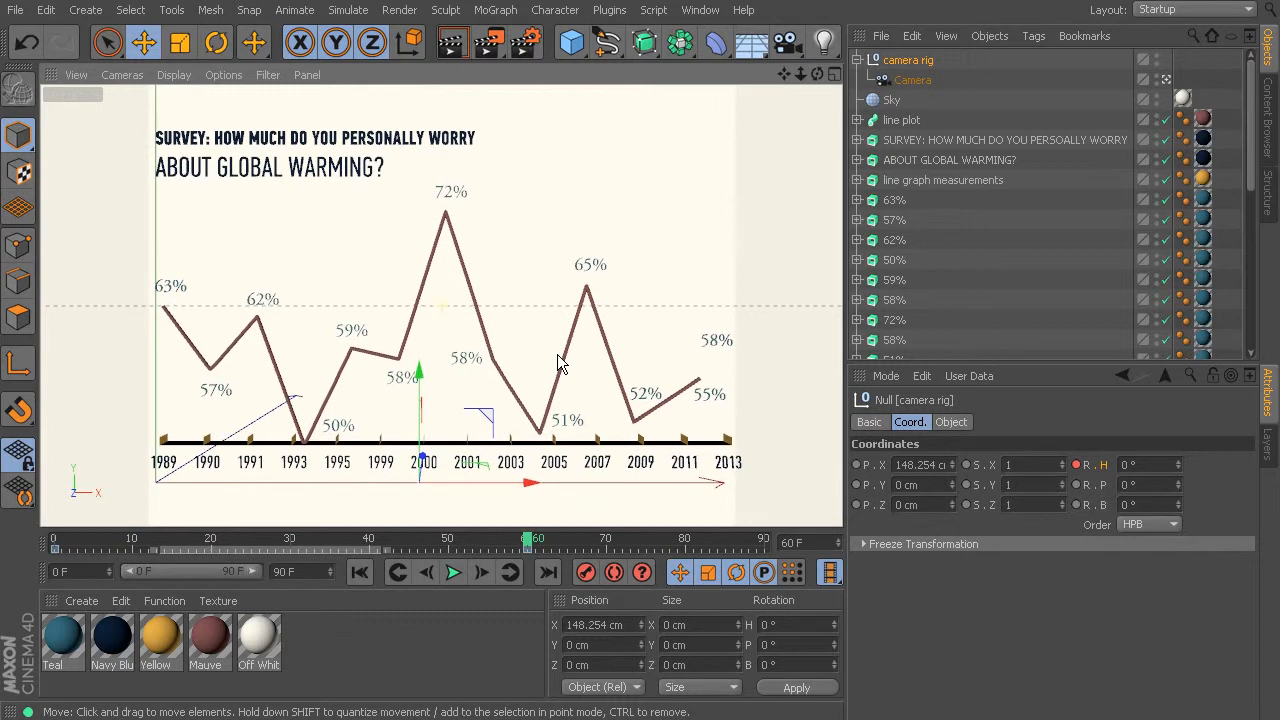
{"action": "mouse_move", "coordinate": [526, 540]}
{"action": "left_mouse_down"}
{"action": "mouse_move", "coordinate": [5, 545]}
{"action": "mouse_move", "coordinate": [550, 543]}
{"action": "left_mouse_up"}
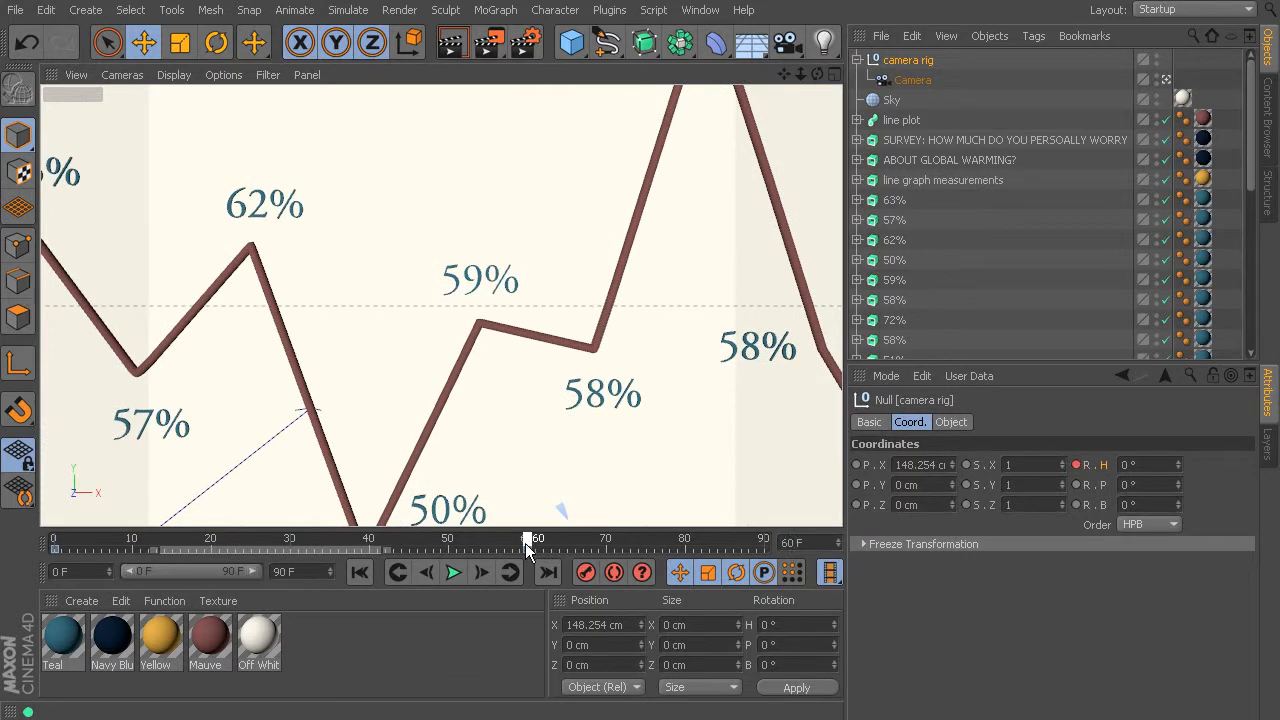
Step: At frame 60, pull the camera back to frame the whole line graph and keyframe its X, Y and Z position
{"action": "scroll", "coordinate": [492, 352], "scroll_direction": "down", "scroll_amount": 6}
{"action": "middle_click_drag", "start_coordinate": [641, 352], "coordinate": [511, 356], "text": "alt"}
{"action": "scroll", "coordinate": [512, 366], "scroll_direction": "down", "scroll_amount": 3}
{"action": "scroll", "coordinate": [526, 357], "scroll_direction": "up", "scroll_amount": 2}
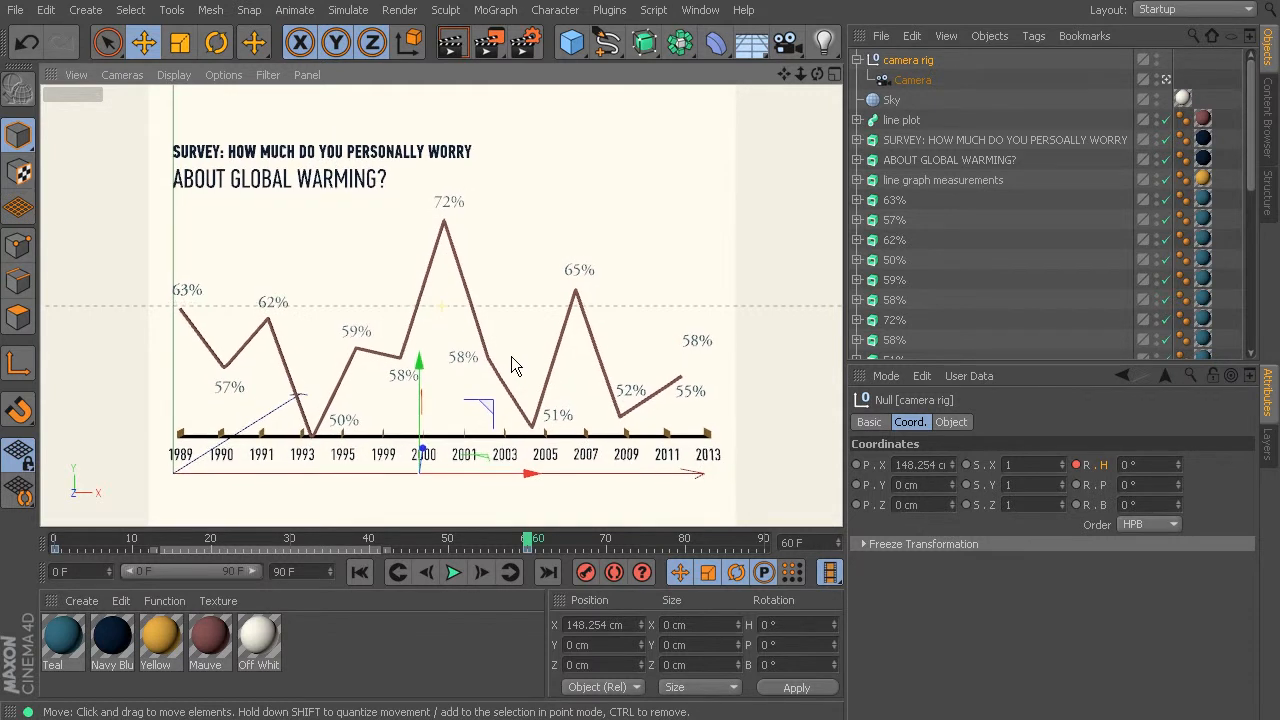
{"action": "left_click", "coordinate": [932, 80]}
{"action": "left_click", "coordinate": [856, 482], "text": "ctrl"}
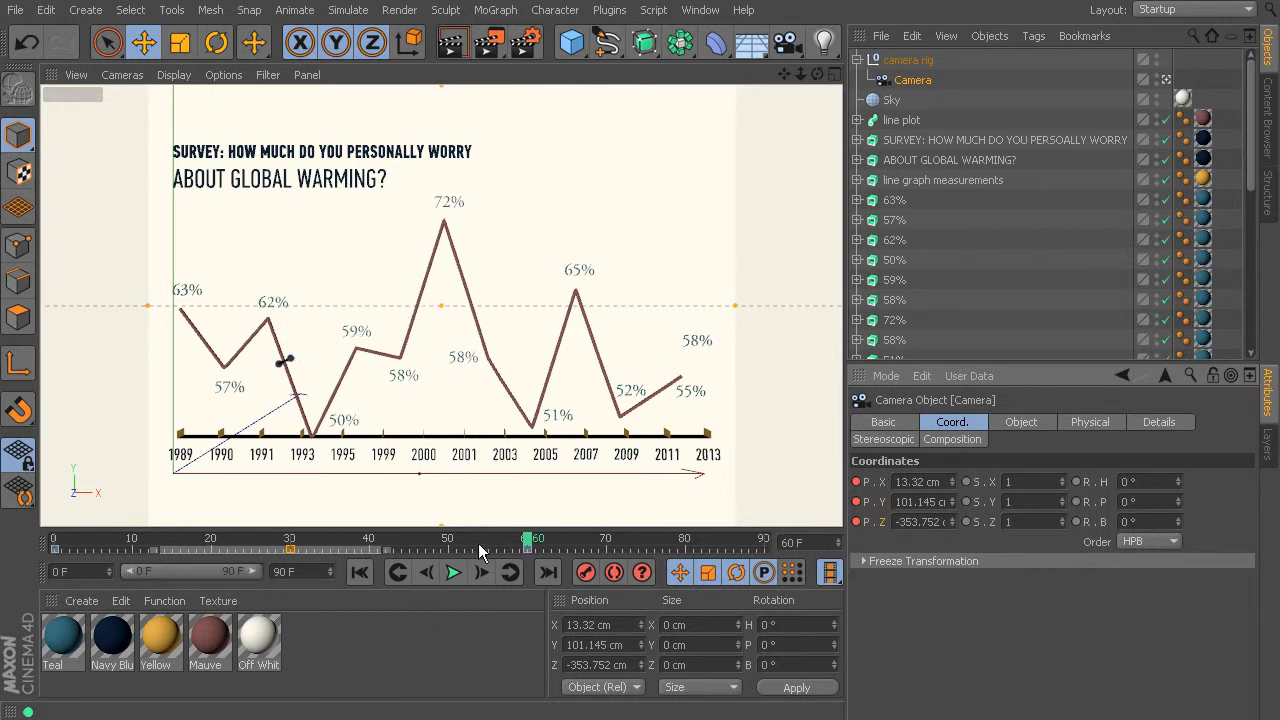
Step: Keyframe the camera rig's pitch at frame 60
{"action": "left_click_drag", "start_coordinate": [528, 542], "coordinate": [582, 597]}
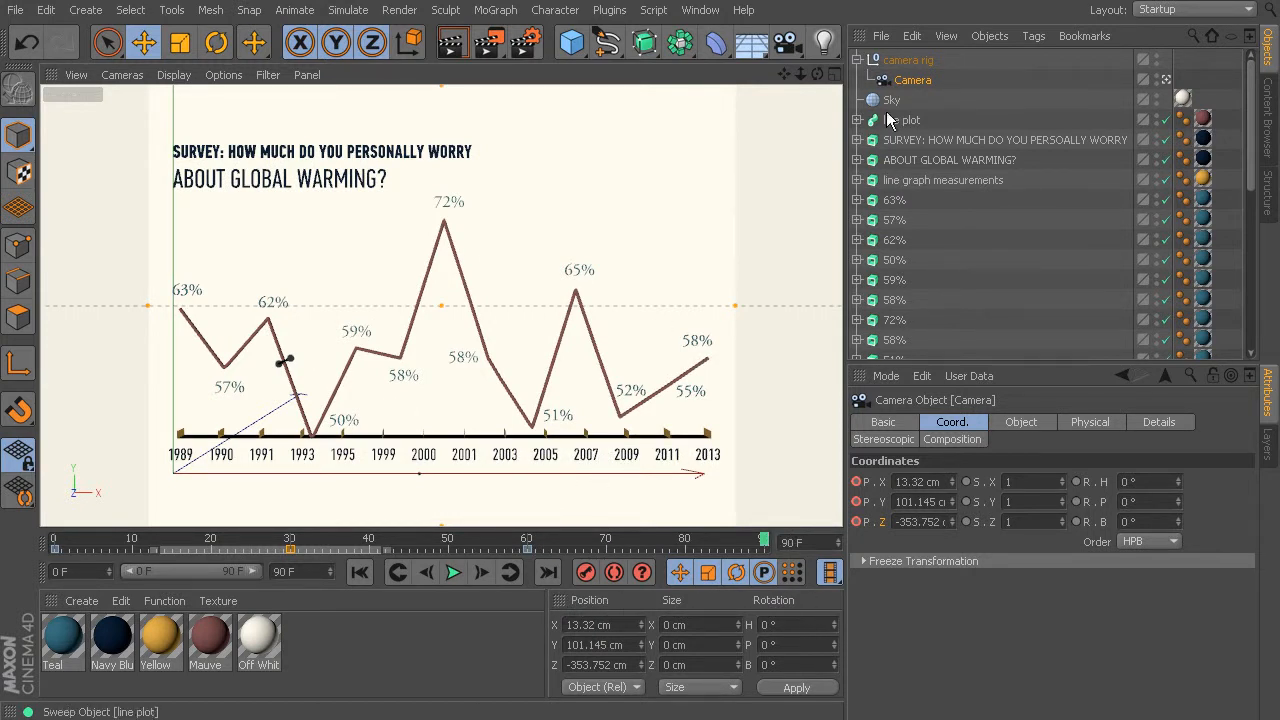
{"action": "left_click", "coordinate": [912, 61]}
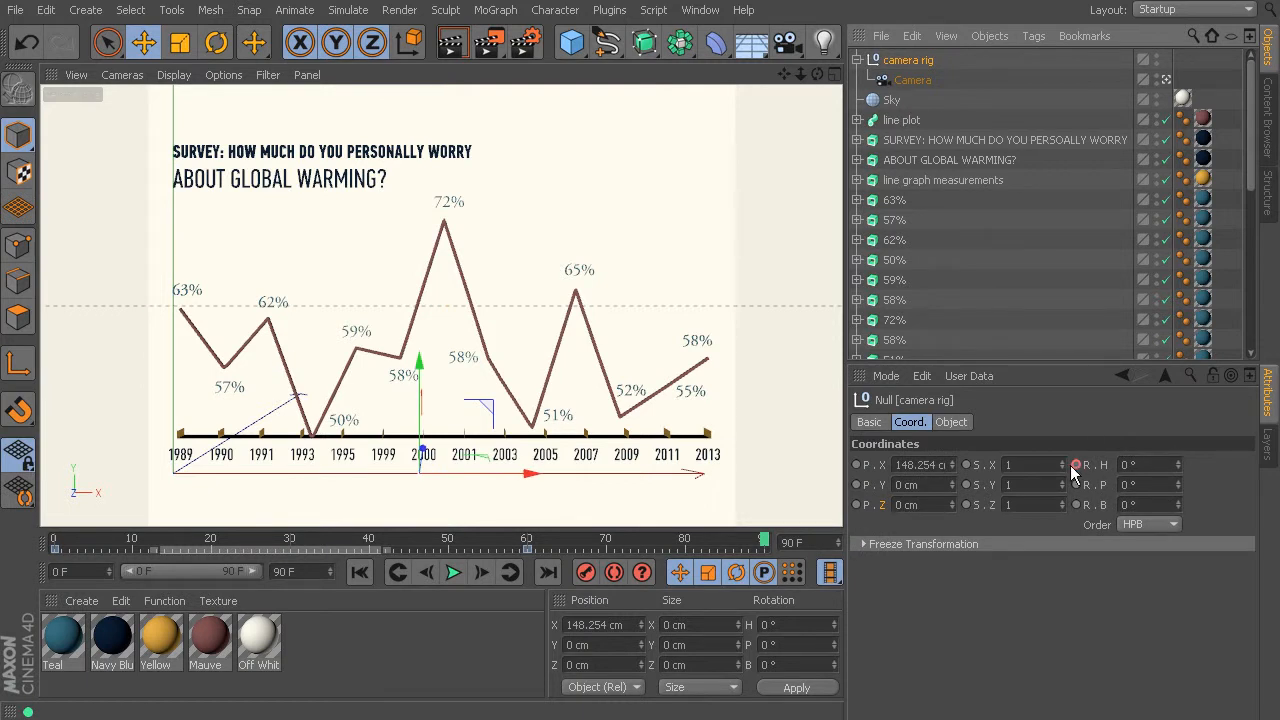
{"action": "left_click_drag", "start_coordinate": [475, 543], "coordinate": [527, 545]}
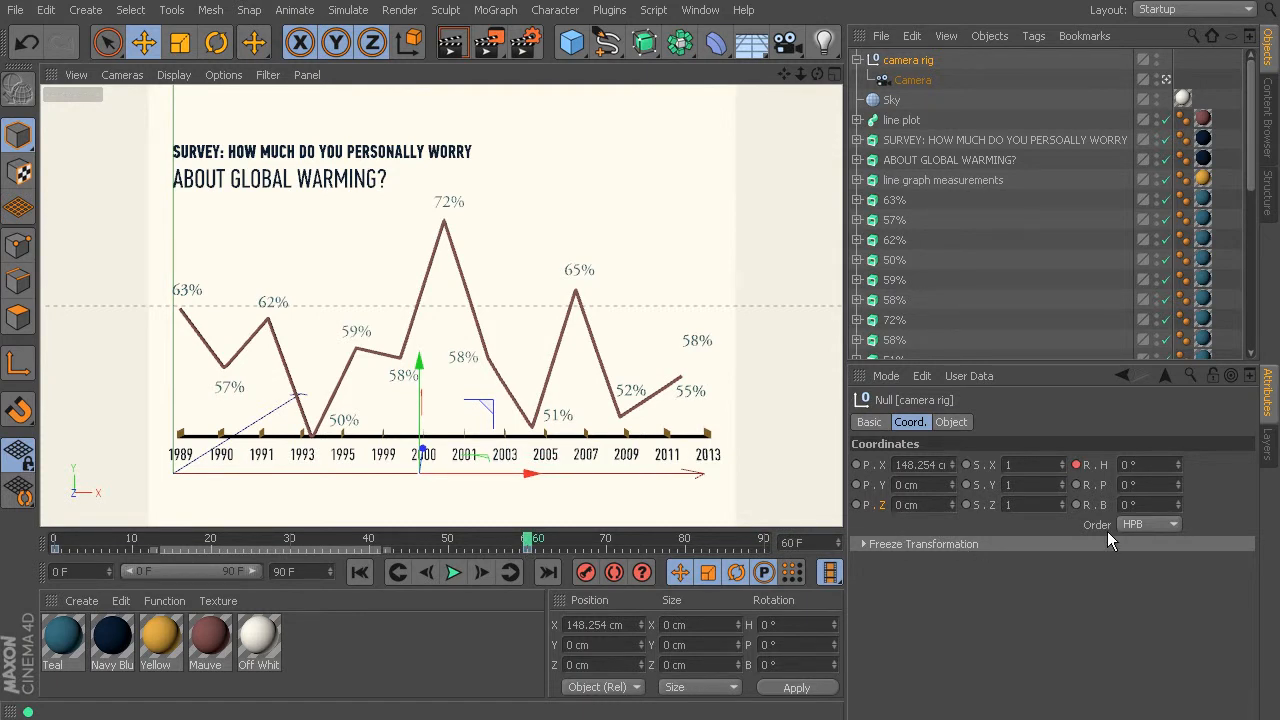
{"action": "left_click", "coordinate": [1076, 484], "text": "ctrl"}
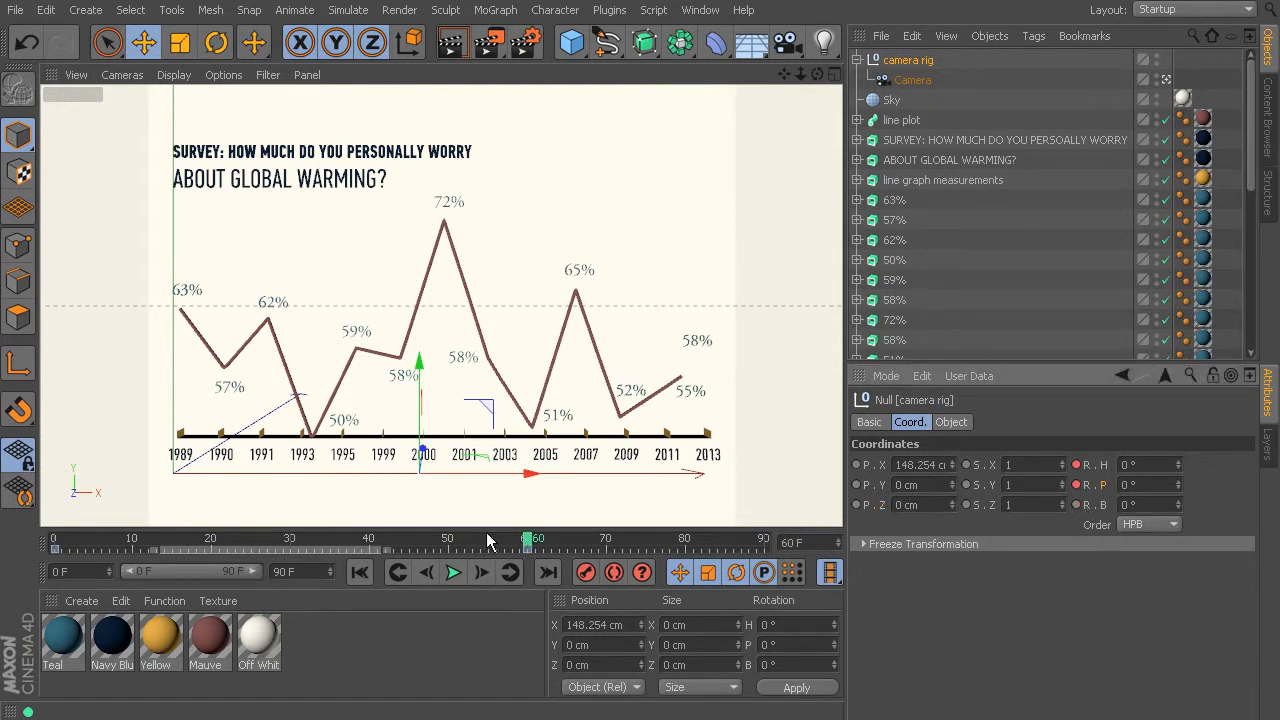
Step: At frame 90, set the camera rig's heading to 22° and pitch to 11° and keyframe both
{"action": "left_click_drag", "start_coordinate": [528, 541], "coordinate": [713, 553]}
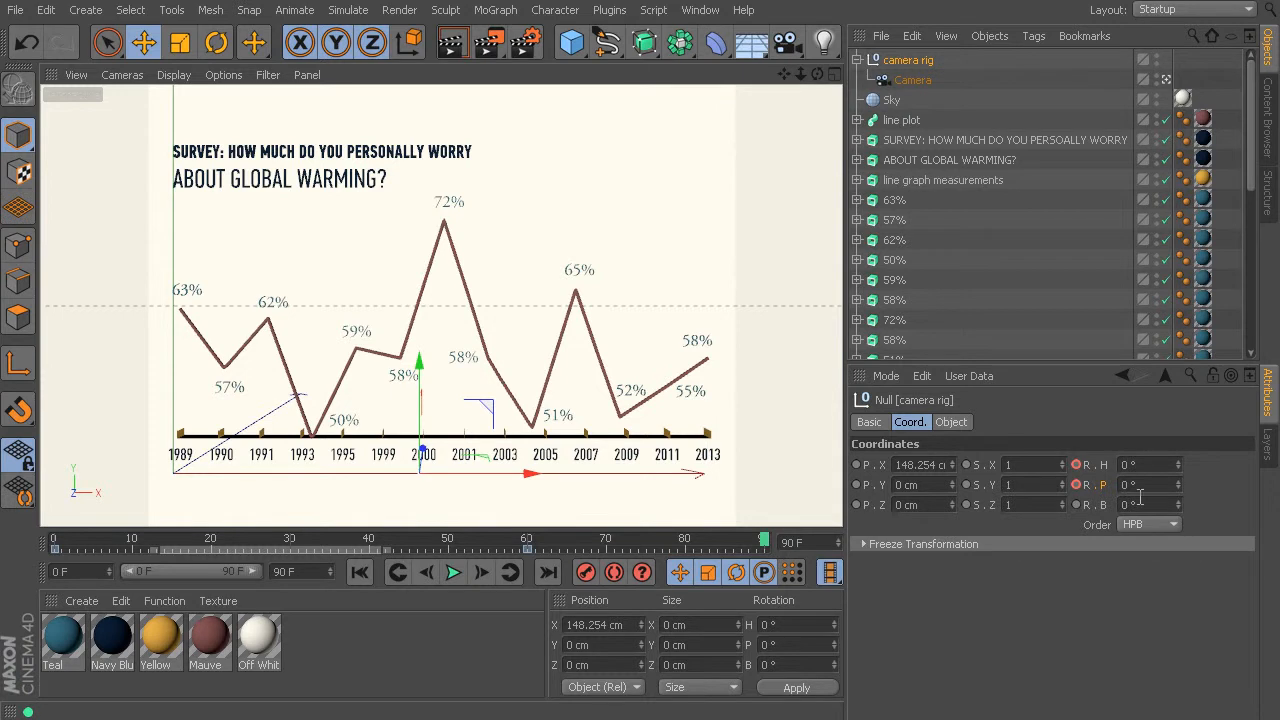
{"action": "mouse_move", "coordinate": [1176, 483]}
{"action": "left_mouse_down"}
{"action": "mouse_move", "coordinate": [1191, 453]}
{"action": "mouse_move", "coordinate": [1182, 478]}
{"action": "left_mouse_up"}
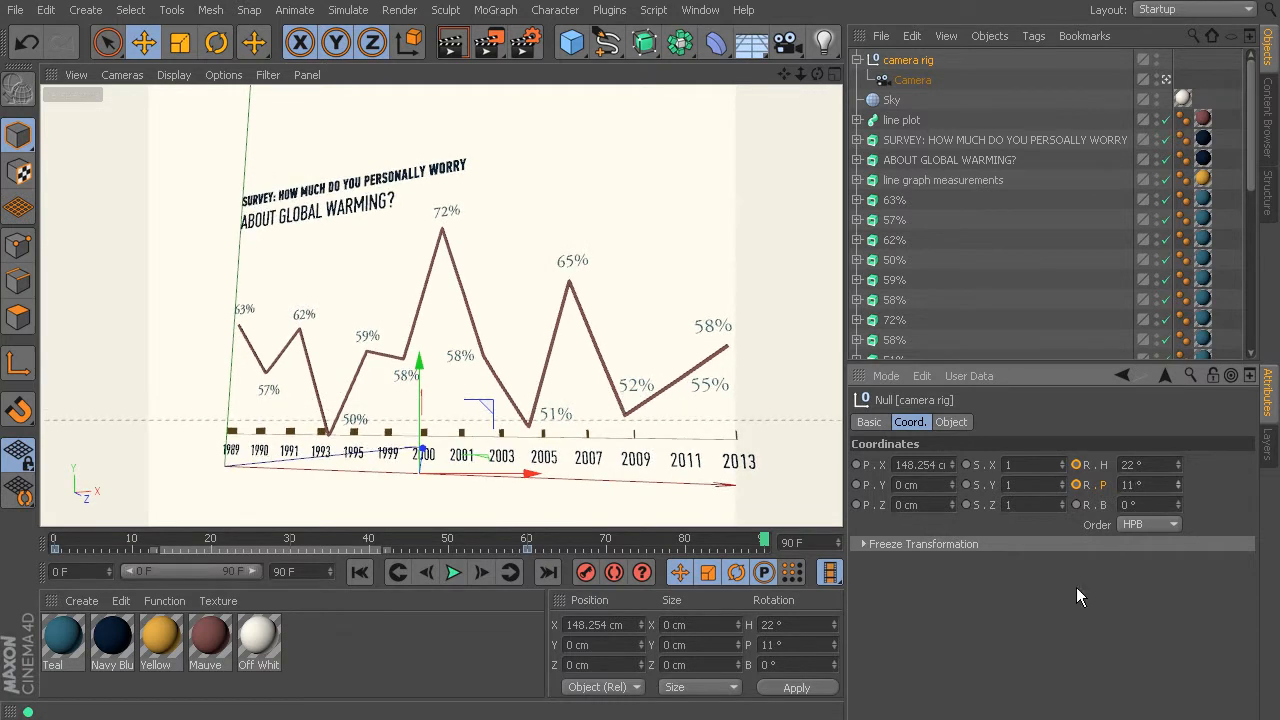
{"action": "left_click", "coordinate": [1076, 465]}
Step: Shift the camera to X 38.675 cm, Y 95.082 cm to recentre the graph and keyframe its X and Y position at frame 90
{"action": "left_click", "coordinate": [905, 80]}
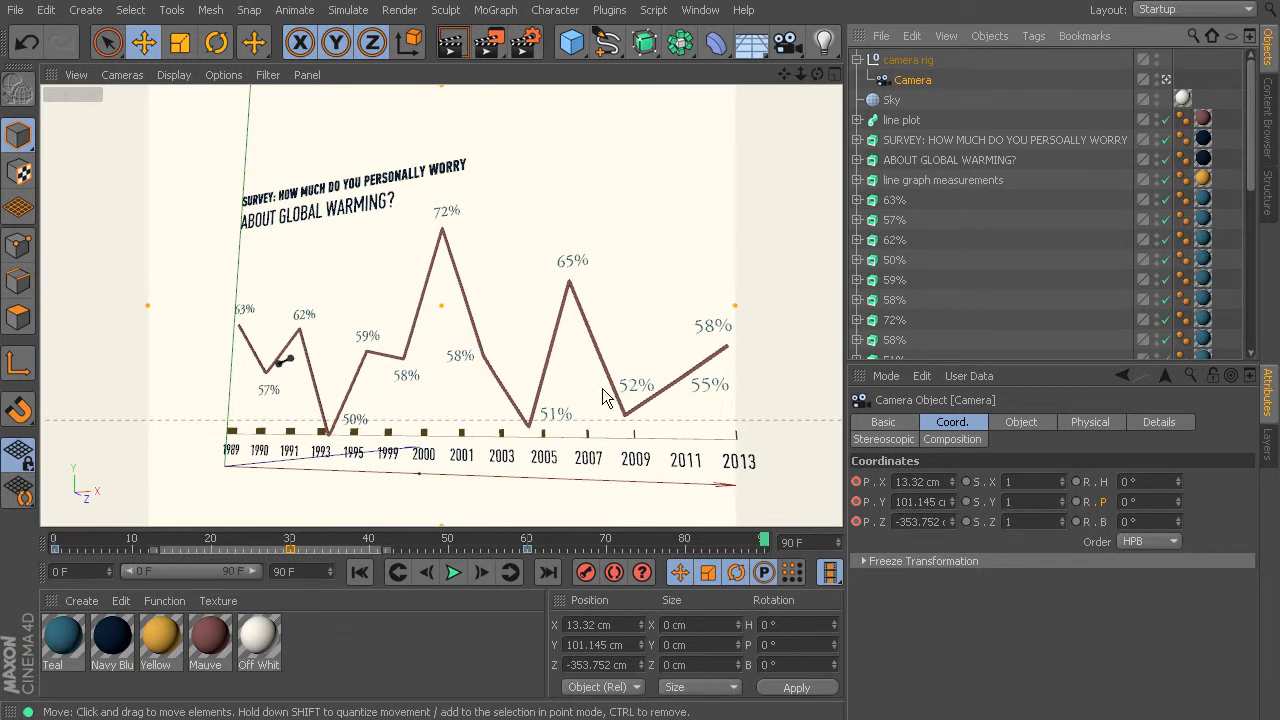
{"action": "left_click_drag", "start_coordinate": [590, 352], "coordinate": [545, 352]}
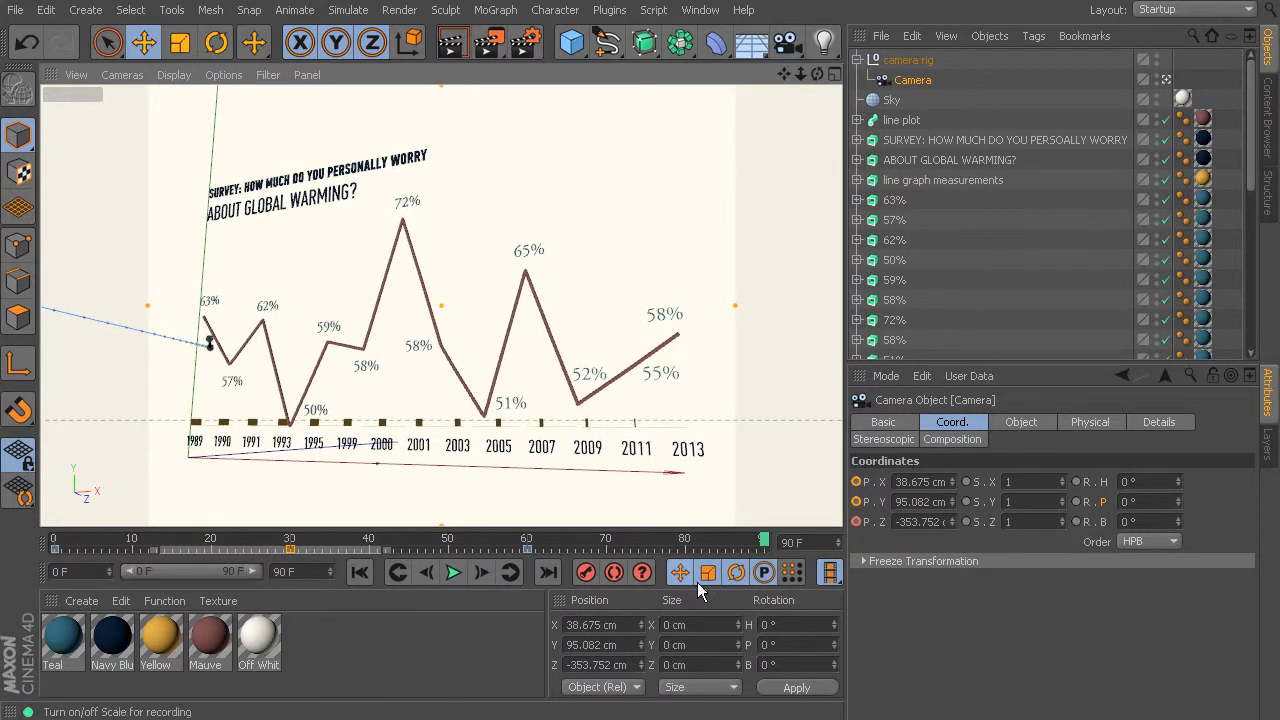
{"action": "left_click", "coordinate": [856, 482]}
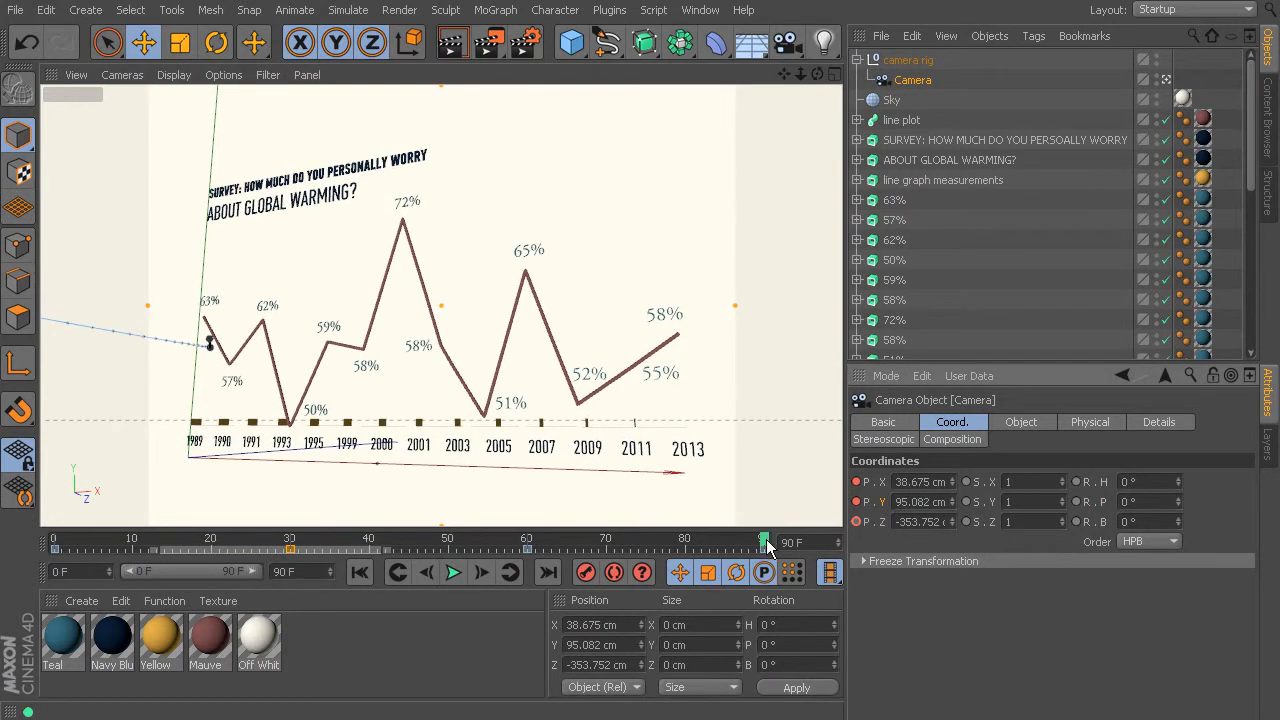
Step: Play back the camera animation from frame 0 to review the move
{"action": "left_click_drag", "start_coordinate": [772, 545], "coordinate": [48, 545]}
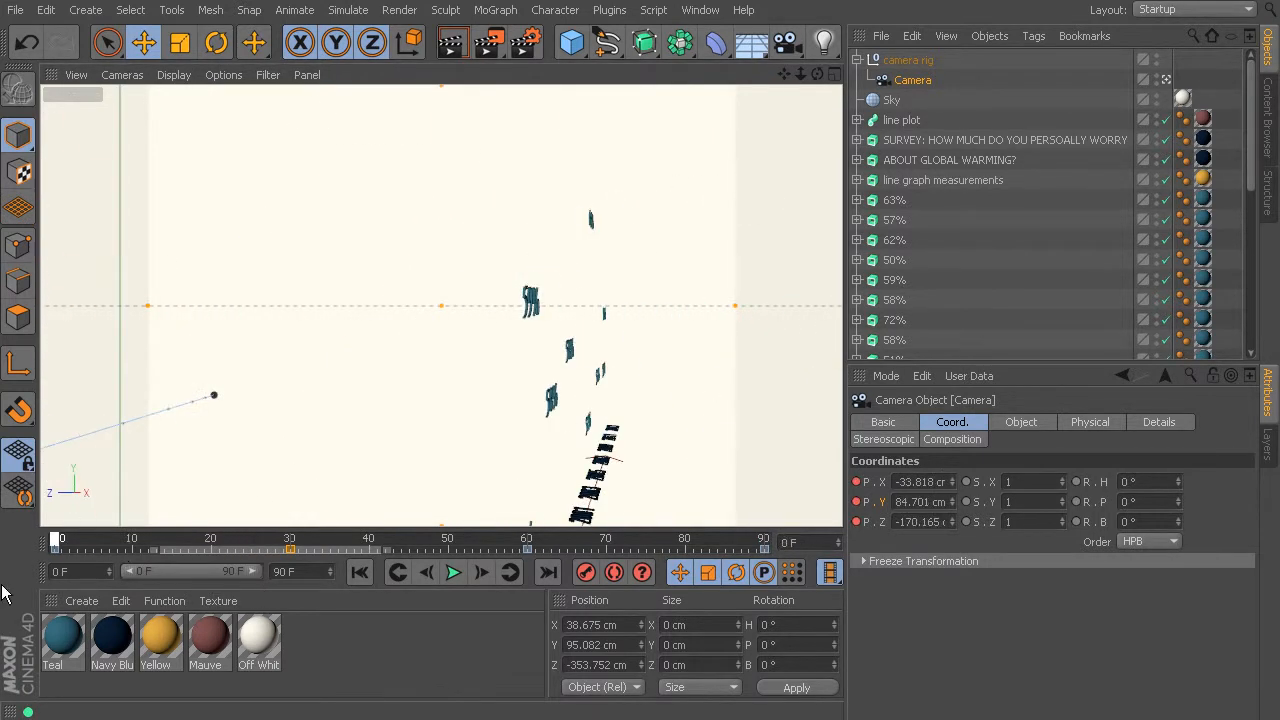
{"action": "left_click", "coordinate": [454, 572]}
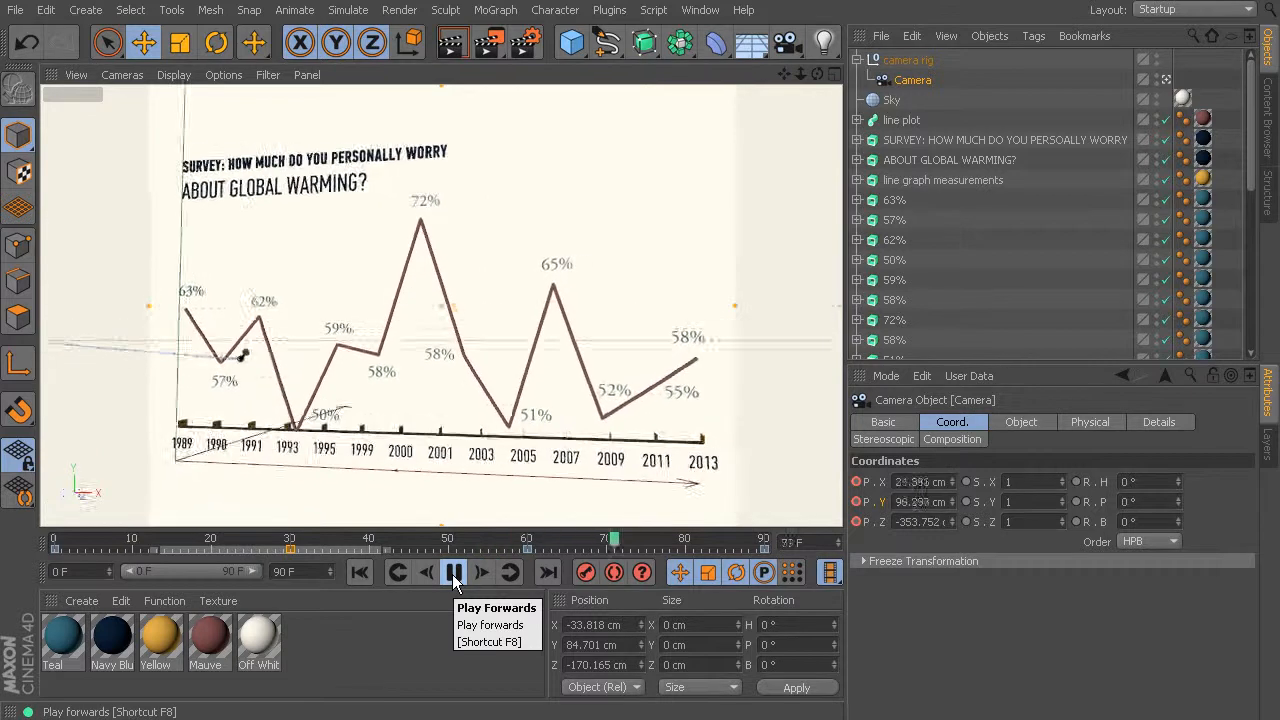
{"action": "left_click", "coordinate": [453, 571]}
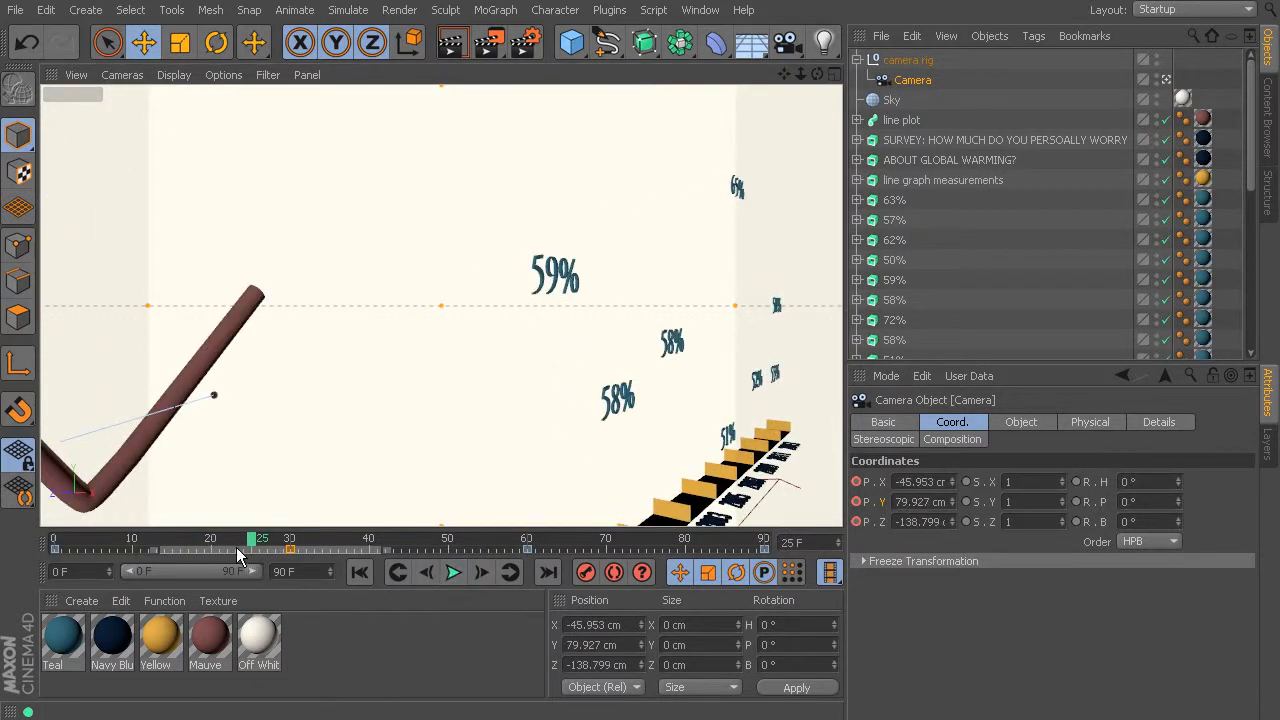
Step: At frame 68, keyframe the camera's X, Y and Z position and the camera rig's heading and pitch
{"action": "left_click_drag", "start_coordinate": [251, 542], "coordinate": [593, 559]}
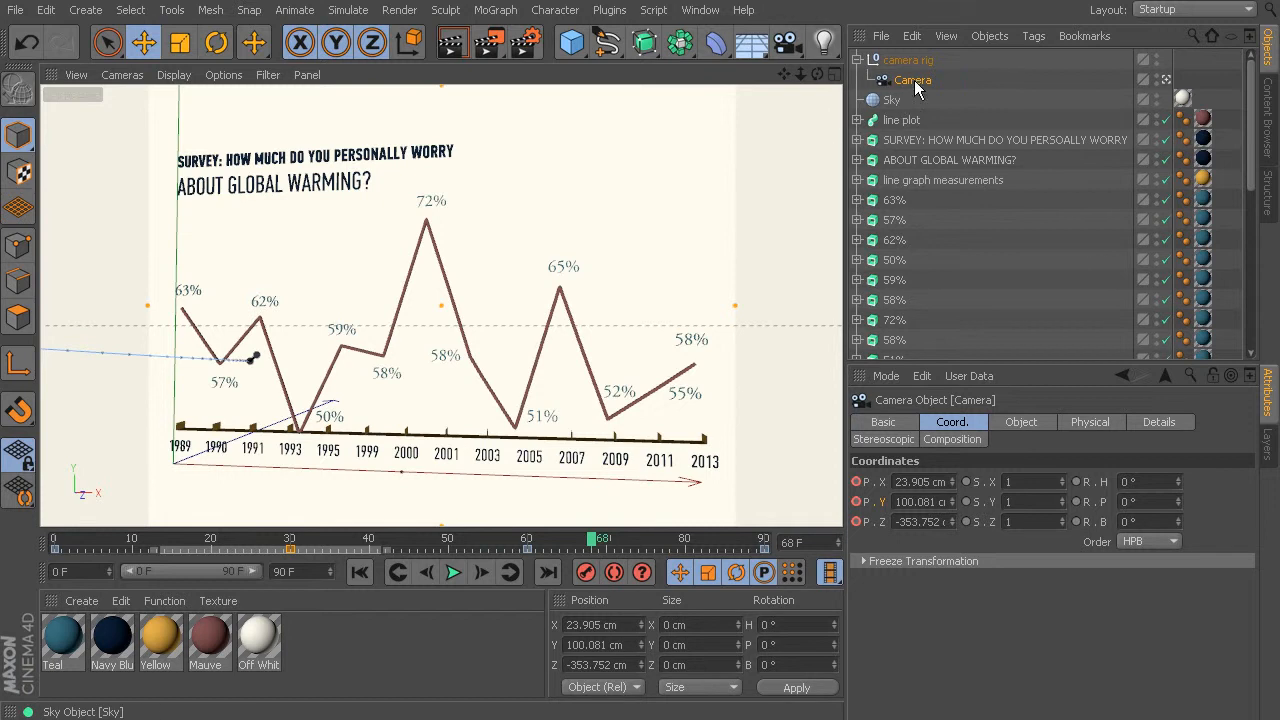
{"action": "left_click", "coordinate": [856, 482], "text": "ctrl"}
{"action": "left_click", "coordinate": [856, 502], "text": "ctrl"}
{"action": "left_click", "coordinate": [856, 521], "text": "ctrl"}
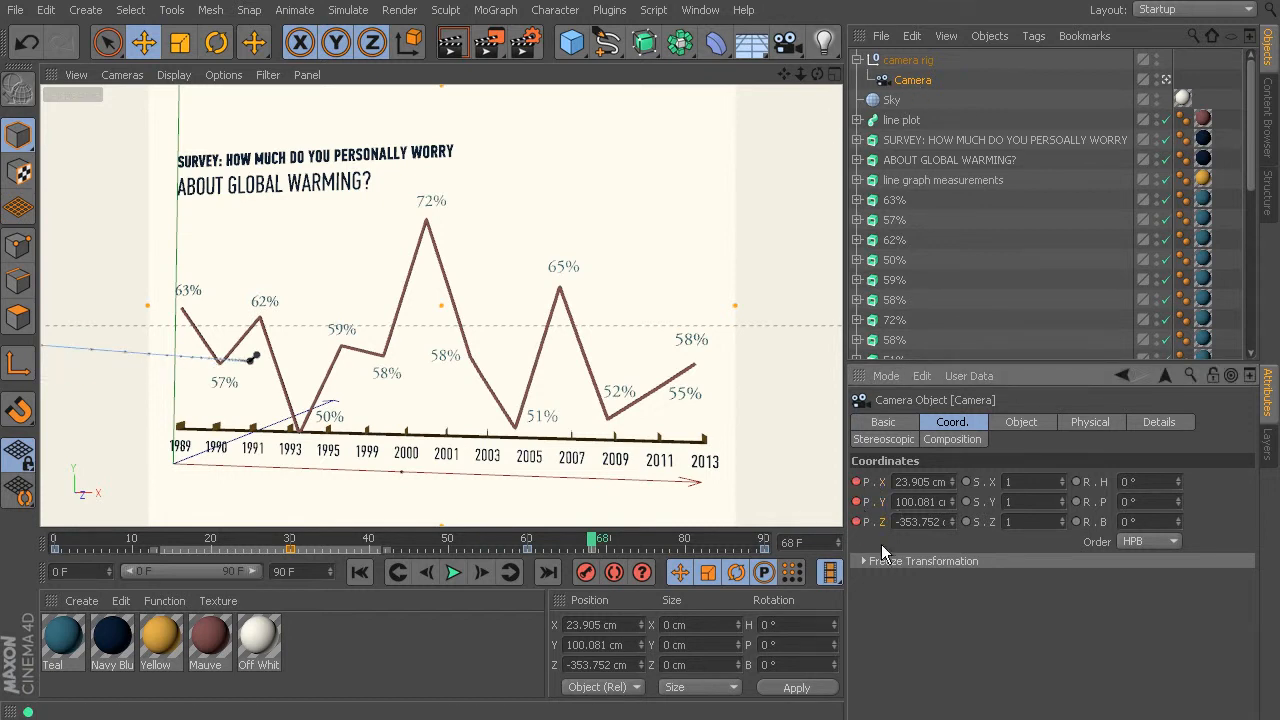
{"action": "left_click", "coordinate": [909, 61]}
{"action": "left_click", "coordinate": [1076, 465], "text": "ctrl"}
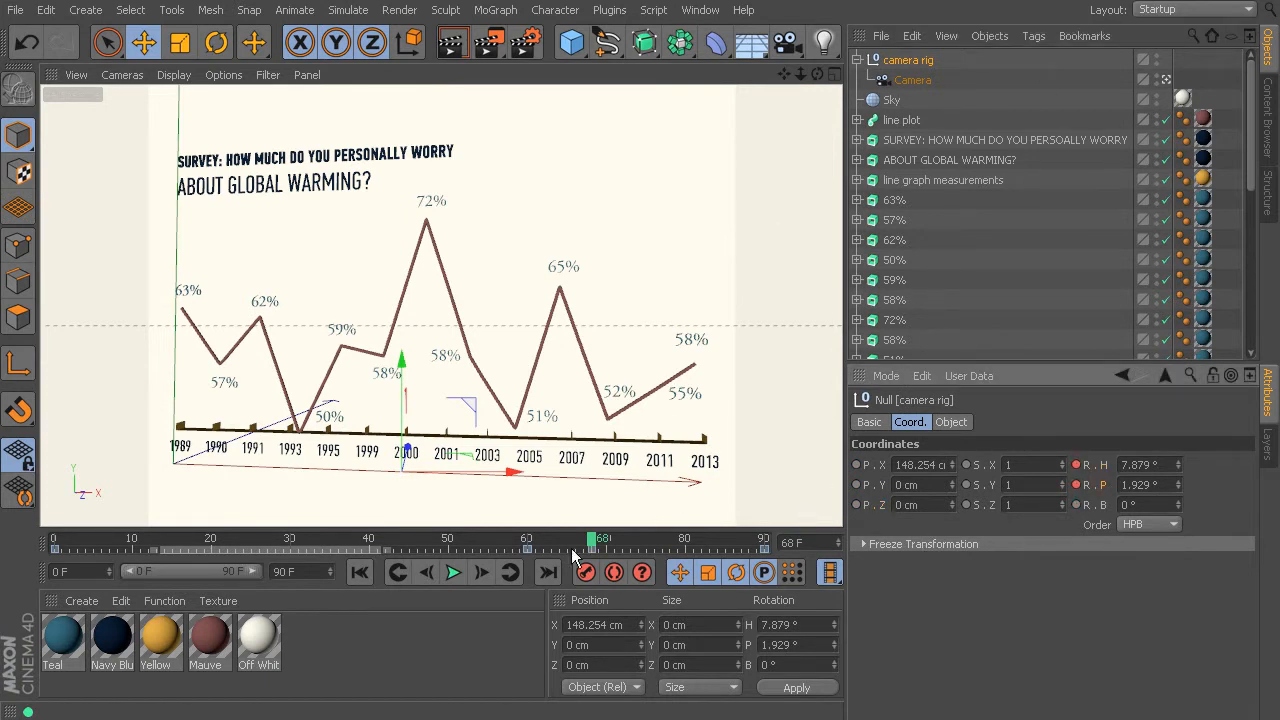
Step: Move the frame 68 keys of the camera rig and the camera to frame 90
{"action": "left_click_drag", "start_coordinate": [560, 548], "coordinate": [785, 570]}
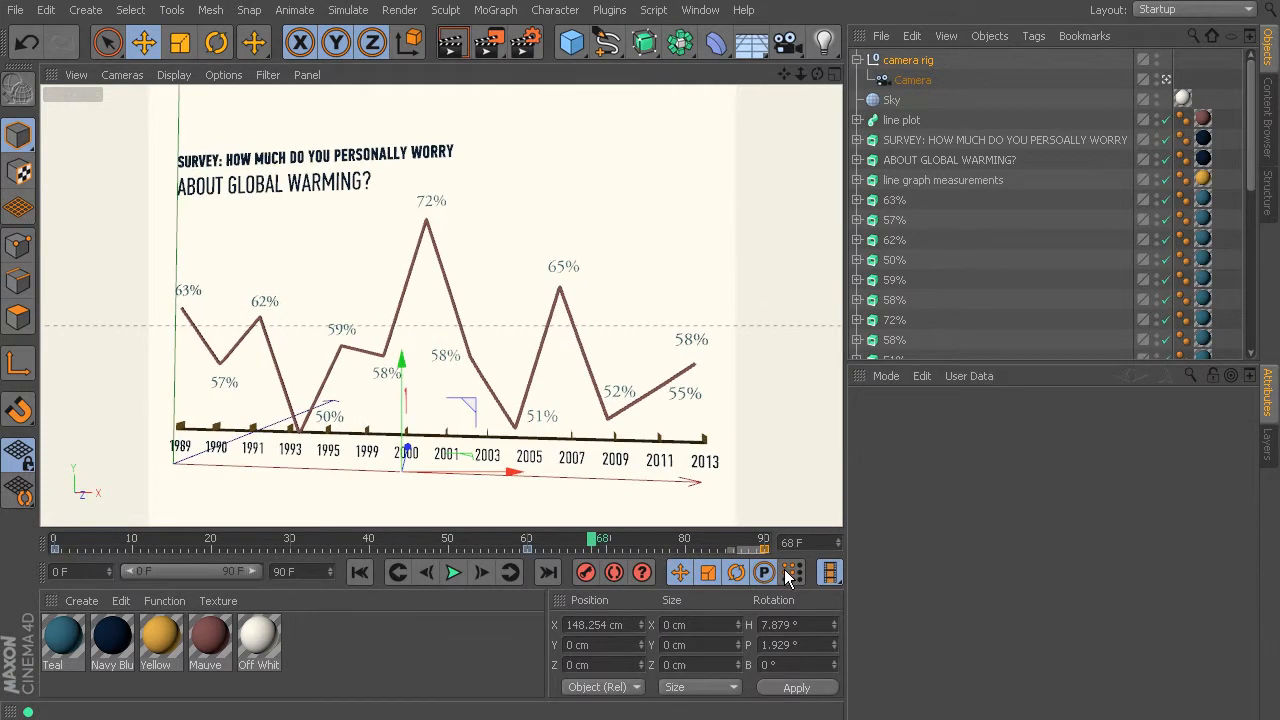
{"action": "left_click", "coordinate": [925, 80]}
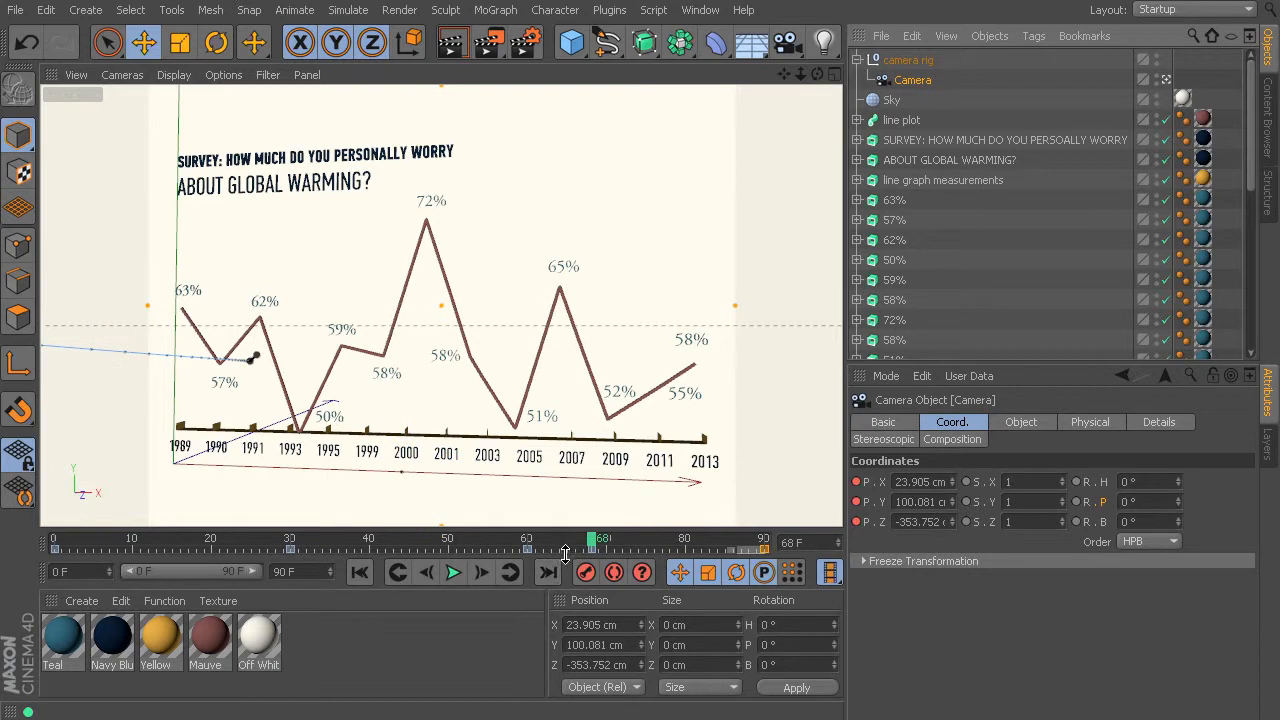
{"action": "left_click_drag", "start_coordinate": [594, 550], "coordinate": [778, 570]}
Step: Play and scrub through the animation to examine the camera move from the start to just past frame 60
{"action": "mouse_move", "coordinate": [594, 543]}
{"action": "left_mouse_down"}
{"action": "mouse_move", "coordinate": [455, 539]}
{"action": "mouse_move", "coordinate": [574, 558]}
{"action": "left_mouse_up"}
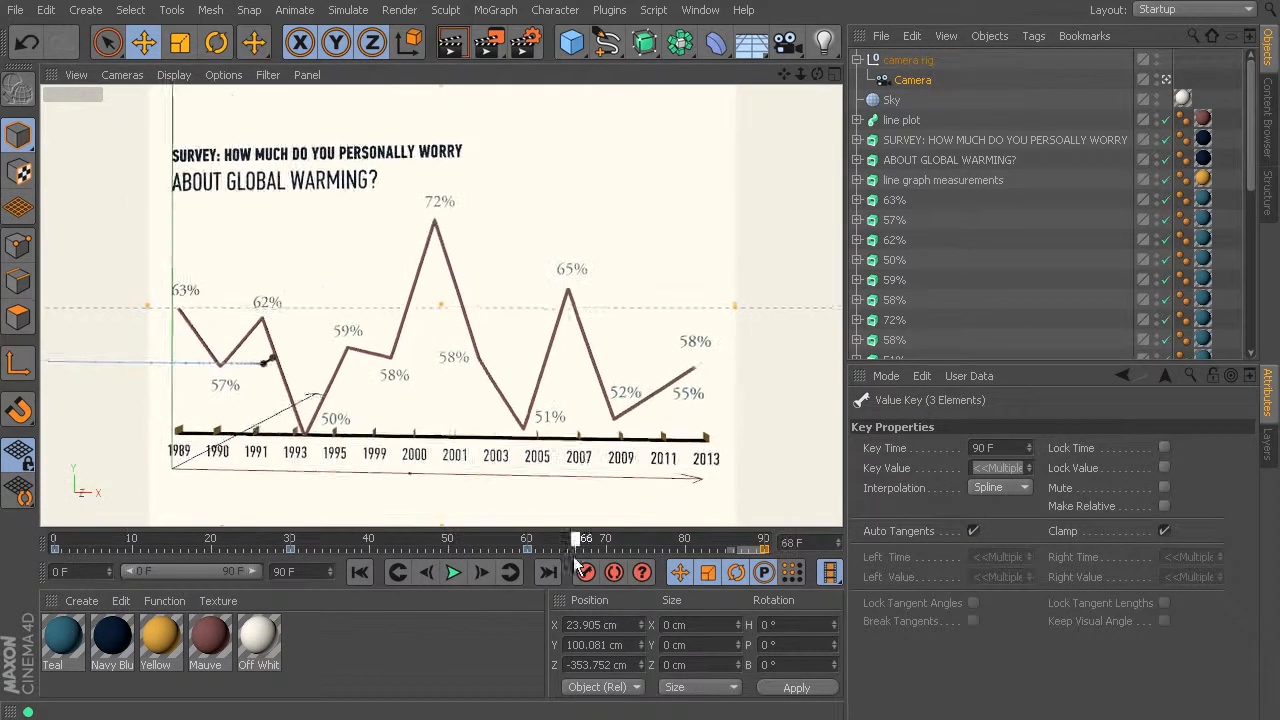
{"action": "left_click", "coordinate": [453, 571]}
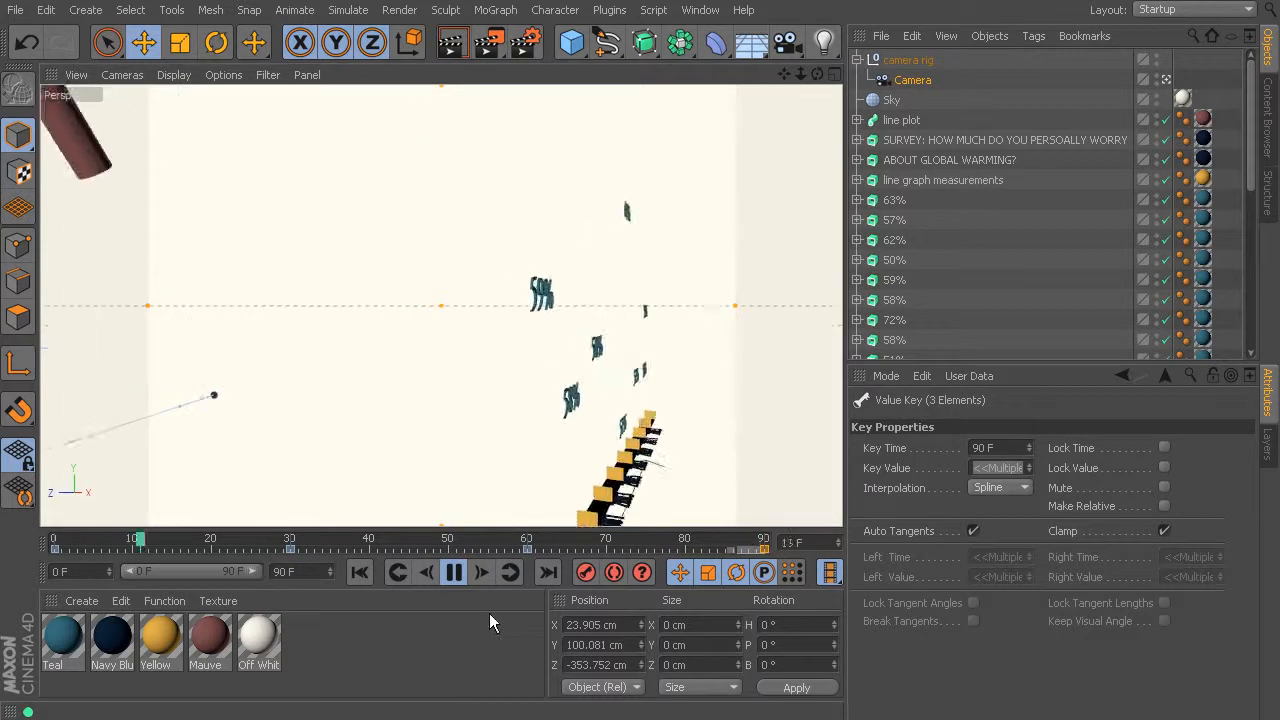
{"action": "left_click", "coordinate": [452, 568]}
{"action": "left_click_drag", "start_coordinate": [240, 540], "coordinate": [614, 545]}
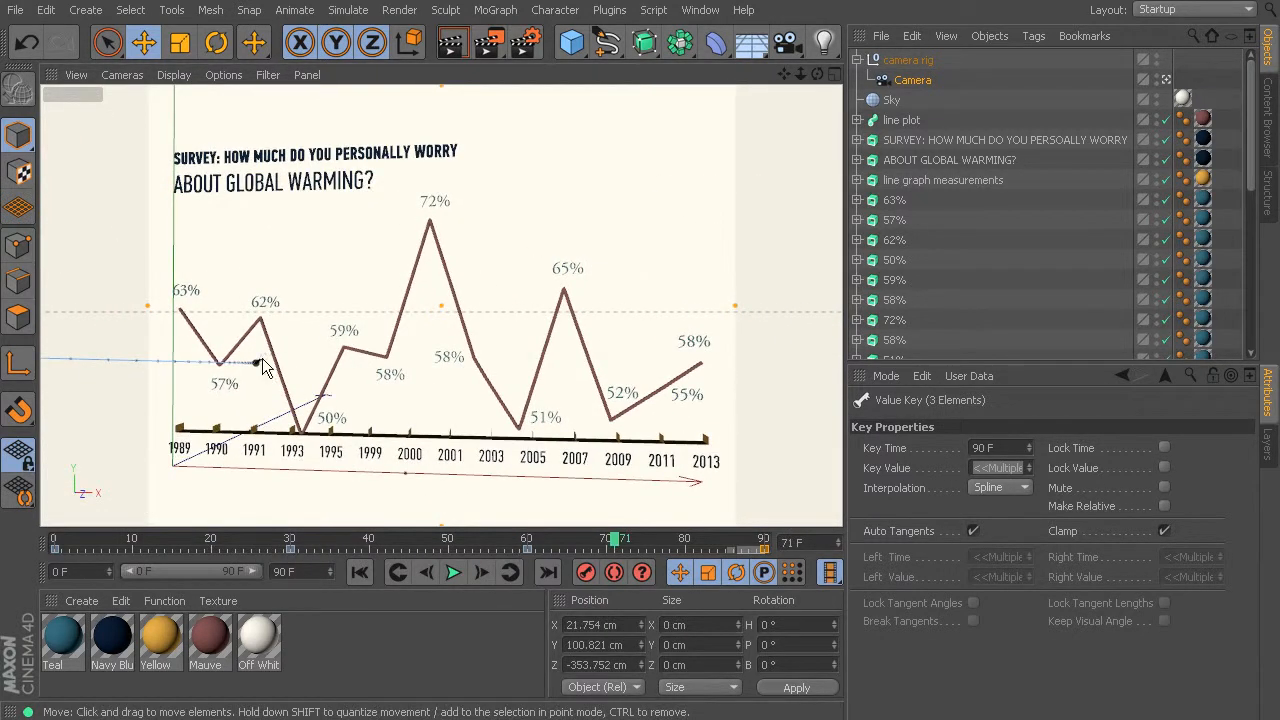
{"action": "left_click_drag", "start_coordinate": [619, 543], "coordinate": [26, 548]}
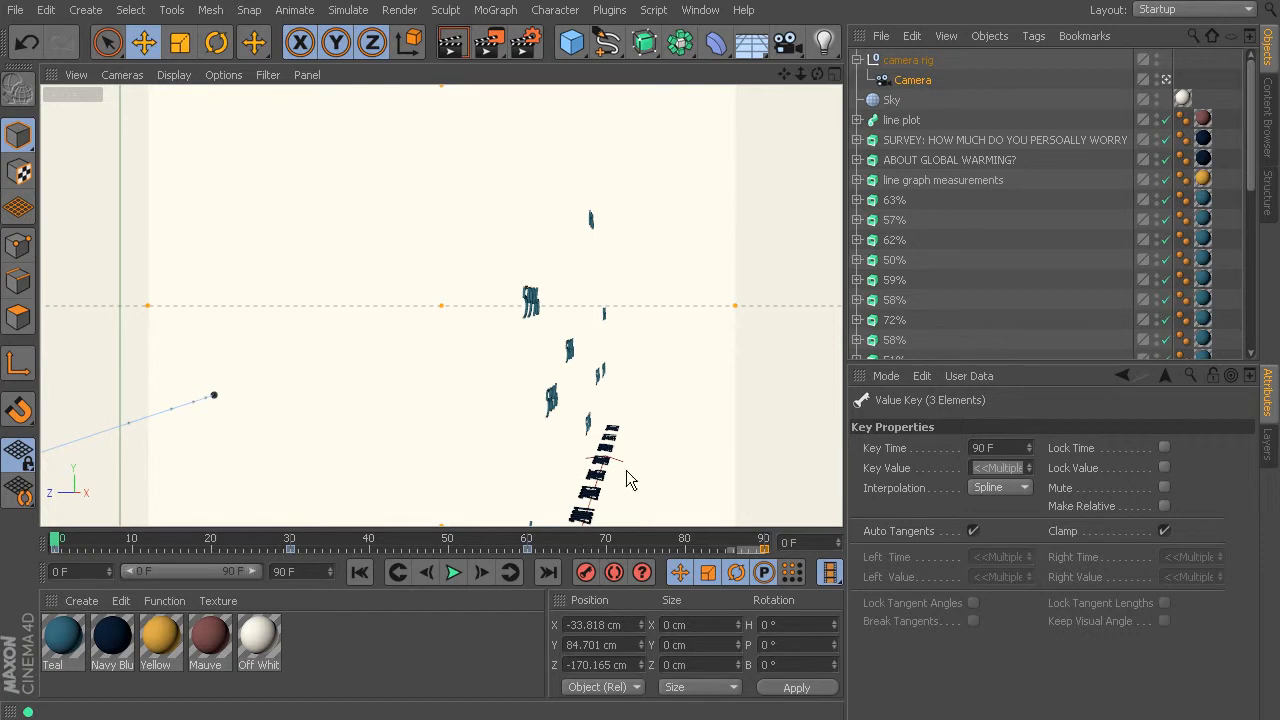
{"action": "left_click_drag", "start_coordinate": [135, 562], "coordinate": [37, 560]}
{"action": "left_click_drag", "start_coordinate": [122, 551], "coordinate": [551, 566]}
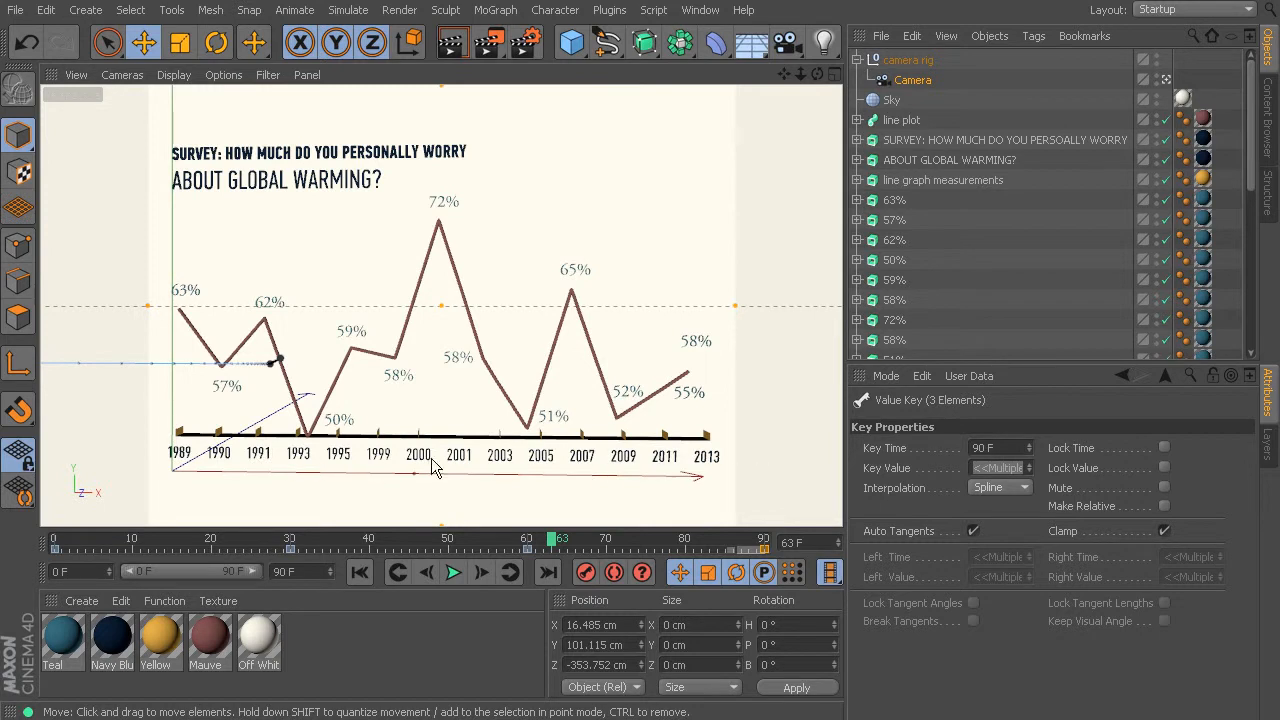
{"action": "mouse_move", "coordinate": [555, 541]}
{"action": "left_mouse_down"}
{"action": "mouse_move", "coordinate": [74, 532]}
{"action": "mouse_move", "coordinate": [608, 557]}
{"action": "mouse_move", "coordinate": [54, 545]}
{"action": "mouse_move", "coordinate": [277, 540]}
{"action": "mouse_move", "coordinate": [447, 560]}
{"action": "mouse_move", "coordinate": [525, 549]}
{"action": "mouse_move", "coordinate": [63, 543]}
{"action": "mouse_move", "coordinate": [545, 560]}
{"action": "left_mouse_up"}
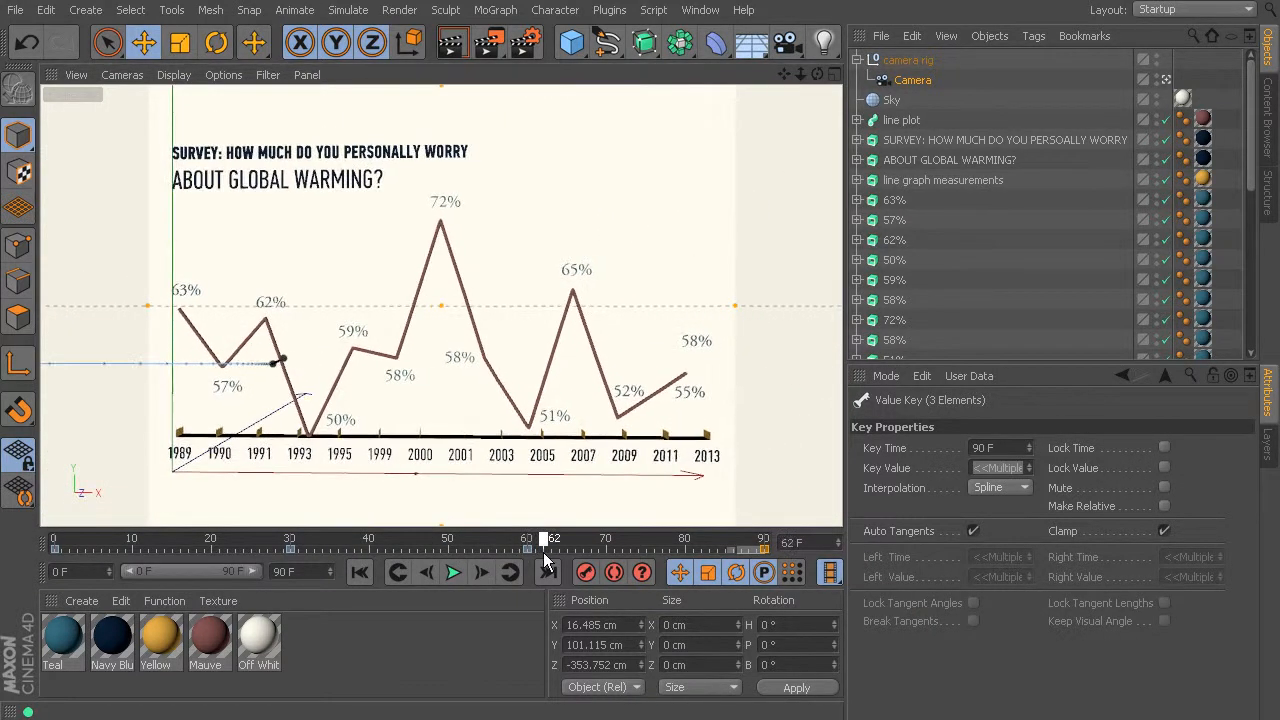